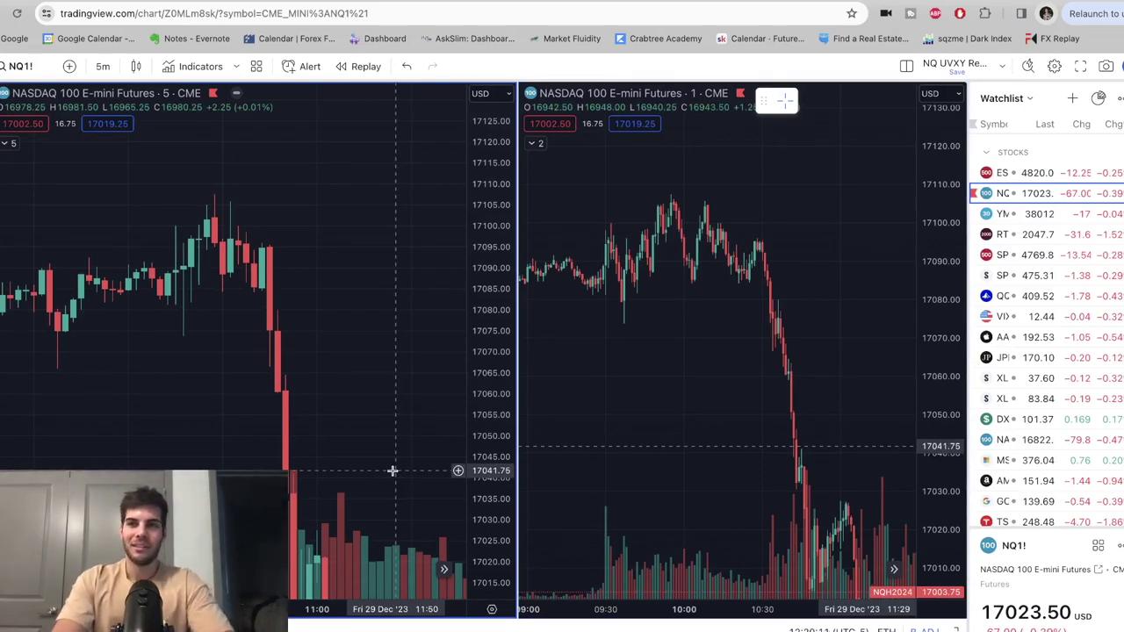
{"action": "left_click_drag", "start_coordinate": [393, 470], "coordinate": [291, 376]}
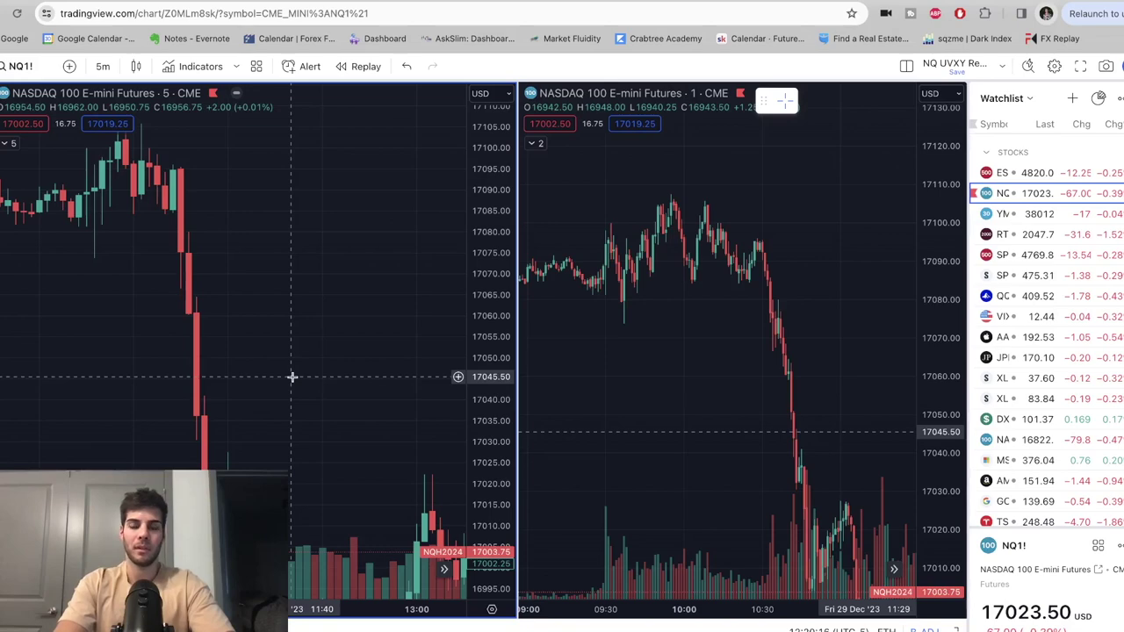
{"action": "left_click_drag", "start_coordinate": [292, 376], "coordinate": [263, 323]}
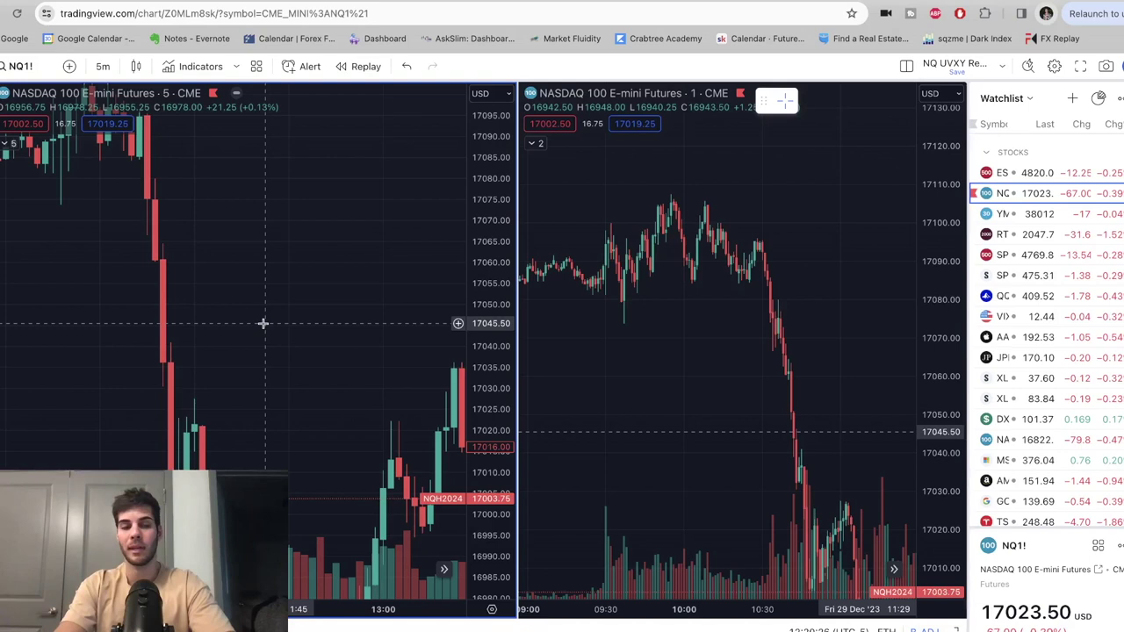
{"action": "left_click_drag", "start_coordinate": [263, 323], "coordinate": [262, 325]}
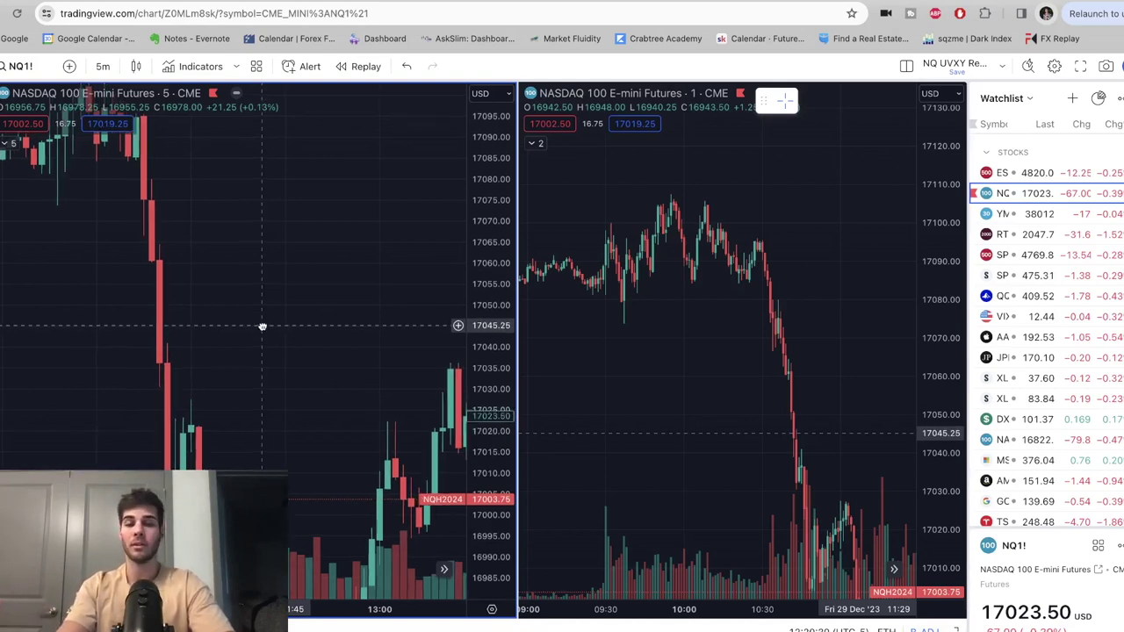
{"action": "left_click_drag", "start_coordinate": [261, 325], "coordinate": [239, 342]}
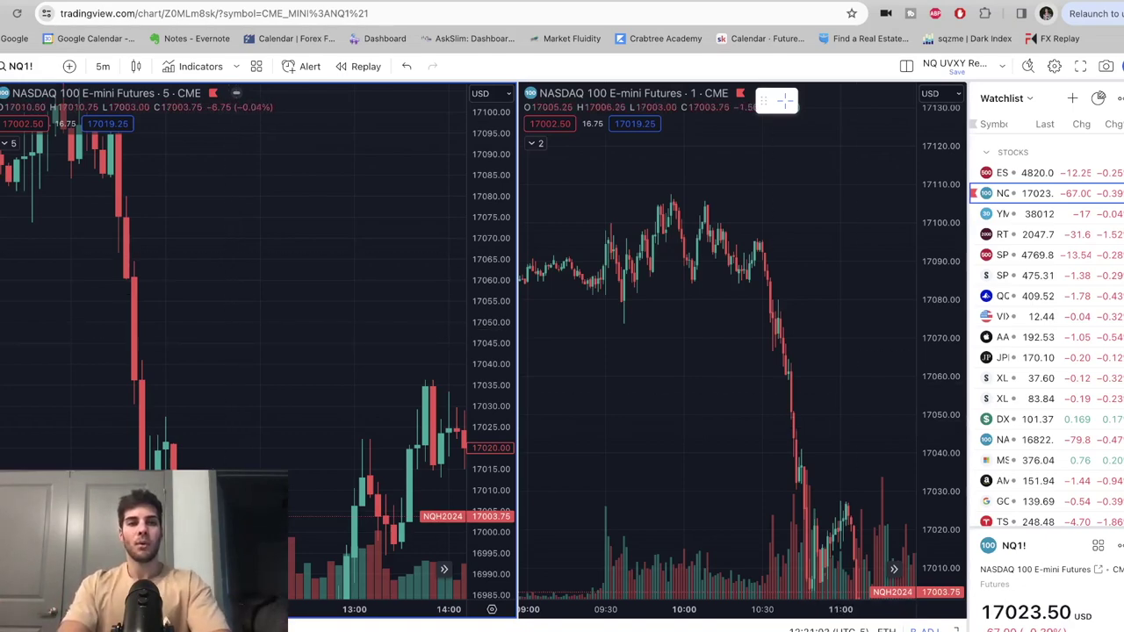
{"action": "left_click_drag", "start_coordinate": [233, 241], "coordinate": [288, 254]}
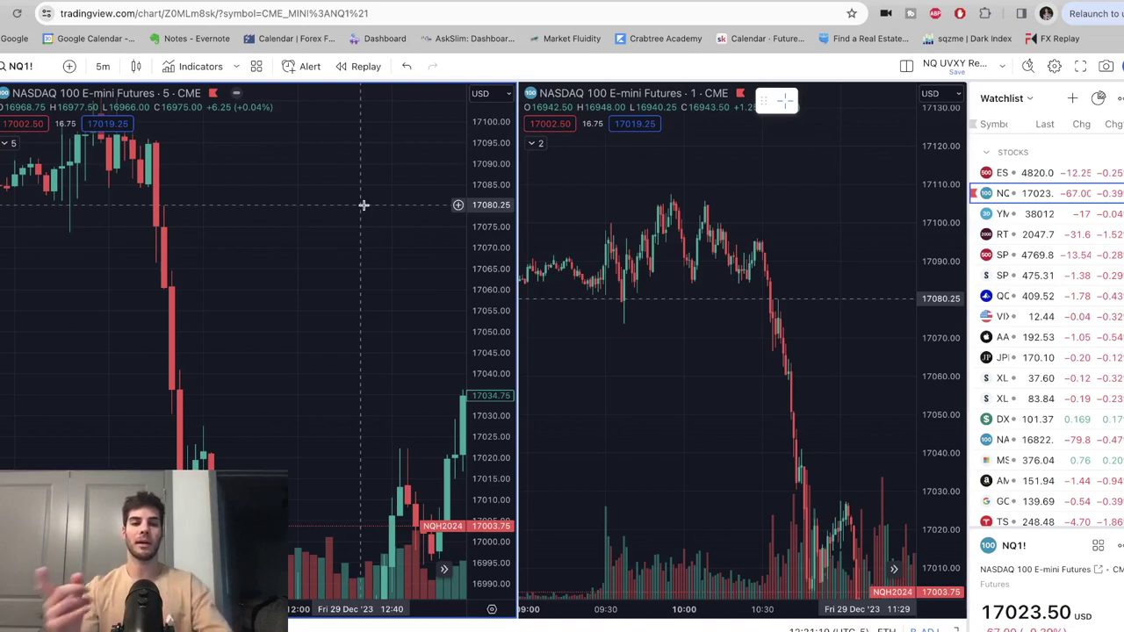
{"action": "left_click_drag", "start_coordinate": [356, 206], "coordinate": [332, 198]}
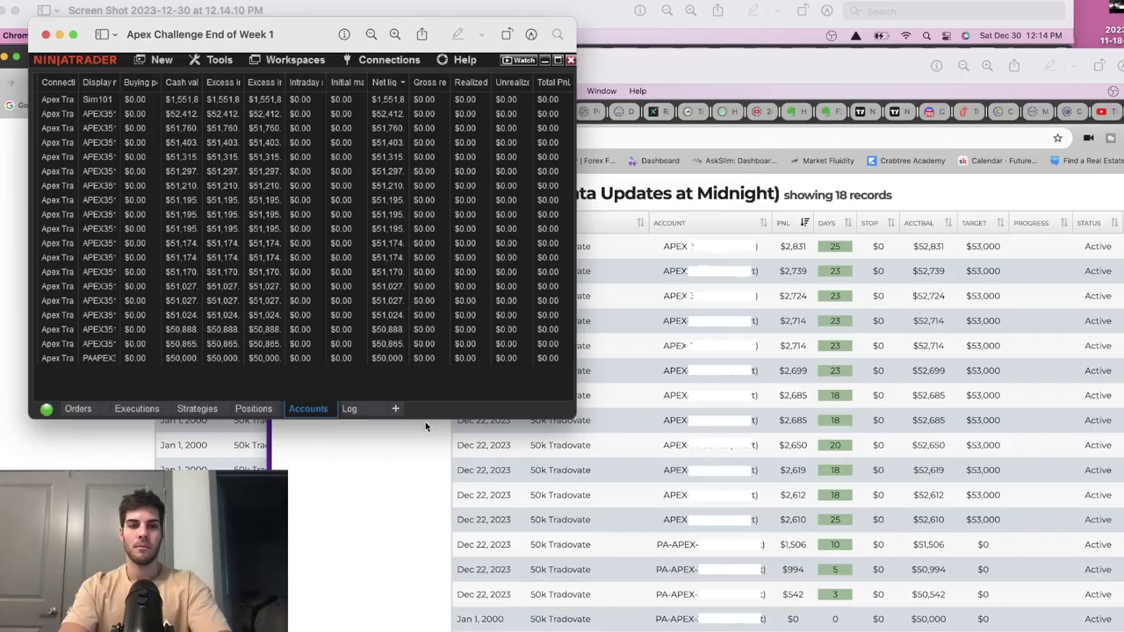
{"action": "left_click_drag", "start_coordinate": [425, 419], "coordinate": [439, 523]}
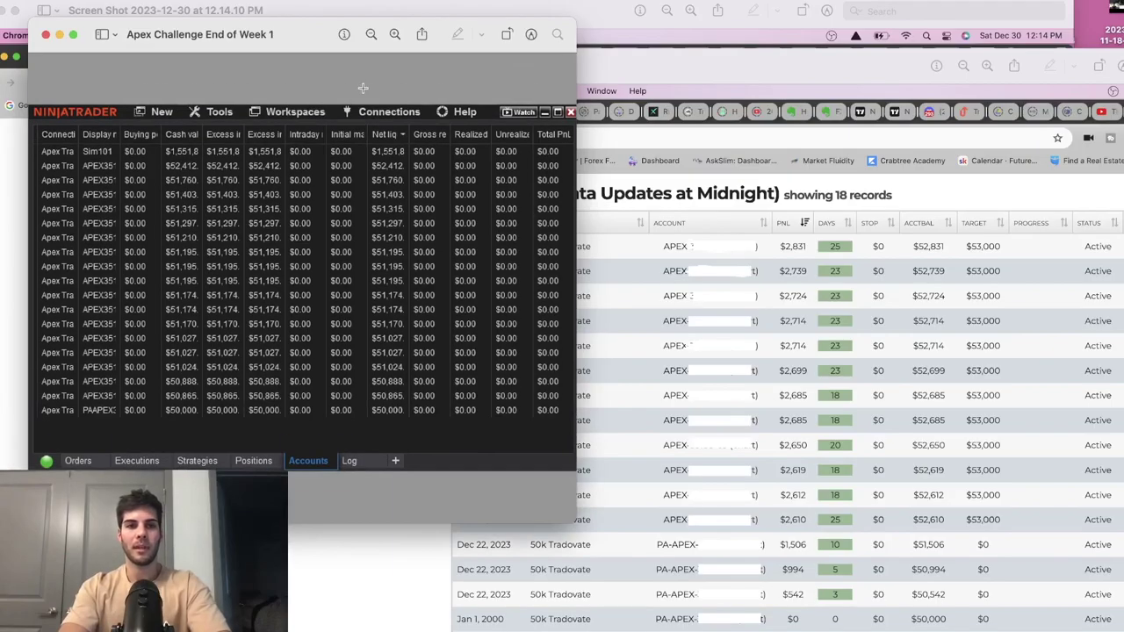
Enlarge the Apex Challenge End of Week 1 image to review its accounts table, and close it to view the 2023-12-23 account screenshot
{"action": "left_click_drag", "start_coordinate": [303, 35], "coordinate": [672, 103]}
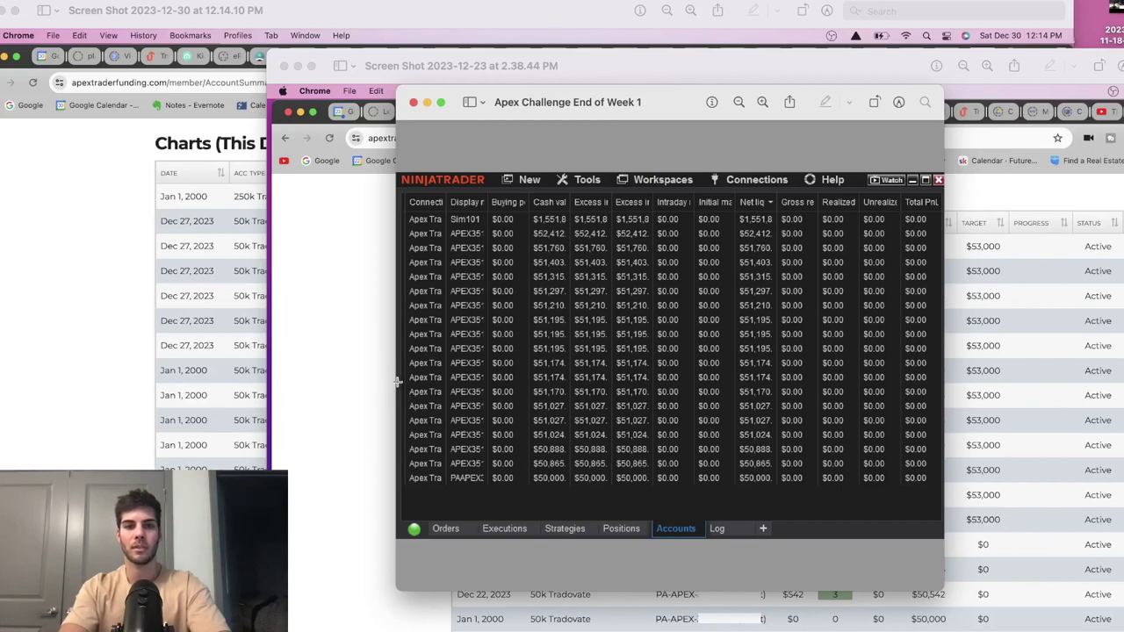
{"action": "left_click_drag", "start_coordinate": [396, 382], "coordinate": [299, 377]}
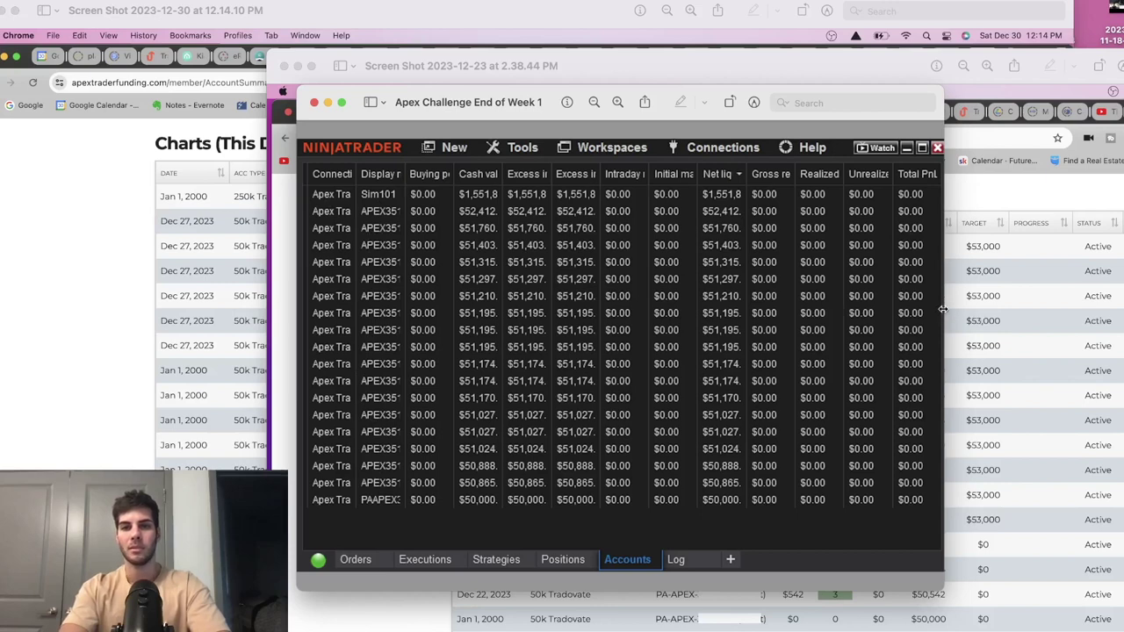
{"action": "left_click_drag", "start_coordinate": [943, 309], "coordinate": [1069, 316]}
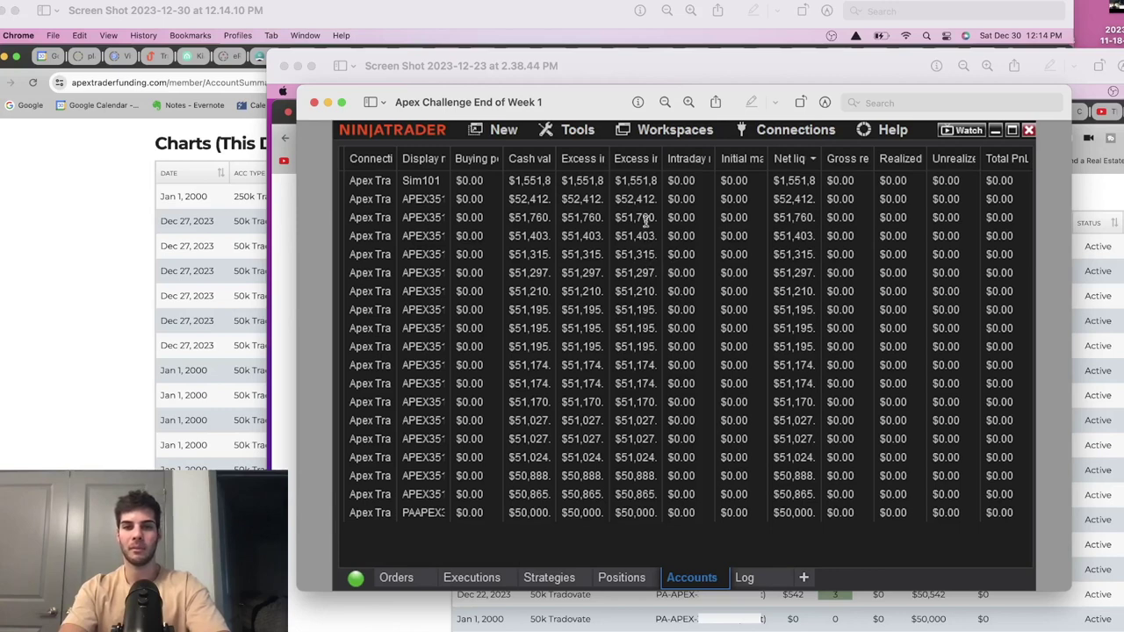
{"action": "left_click", "coordinate": [314, 102]}
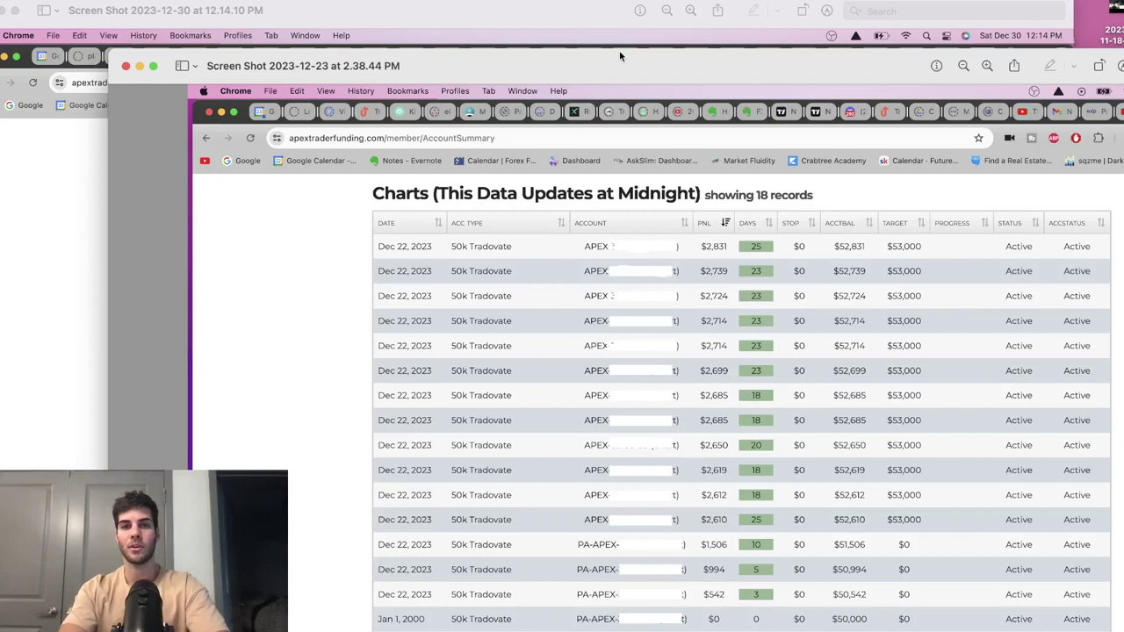
{"action": "left_click_drag", "start_coordinate": [621, 58], "coordinate": [618, 2]}
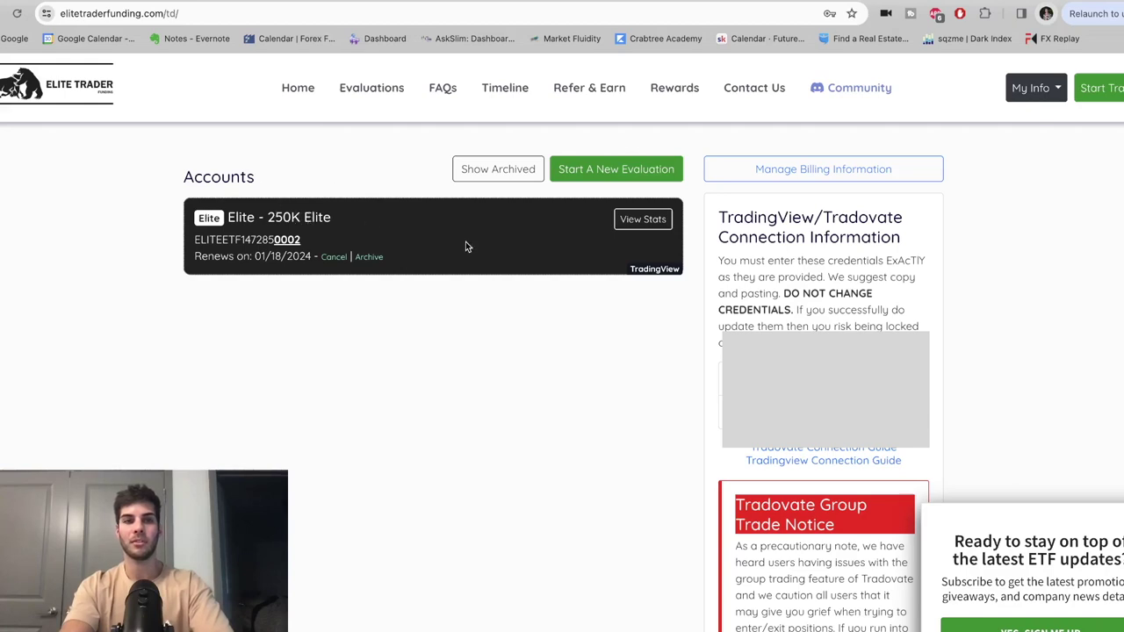
Show the stats of the Elite 250K account and check its balance
{"action": "left_click", "coordinate": [617, 220]}
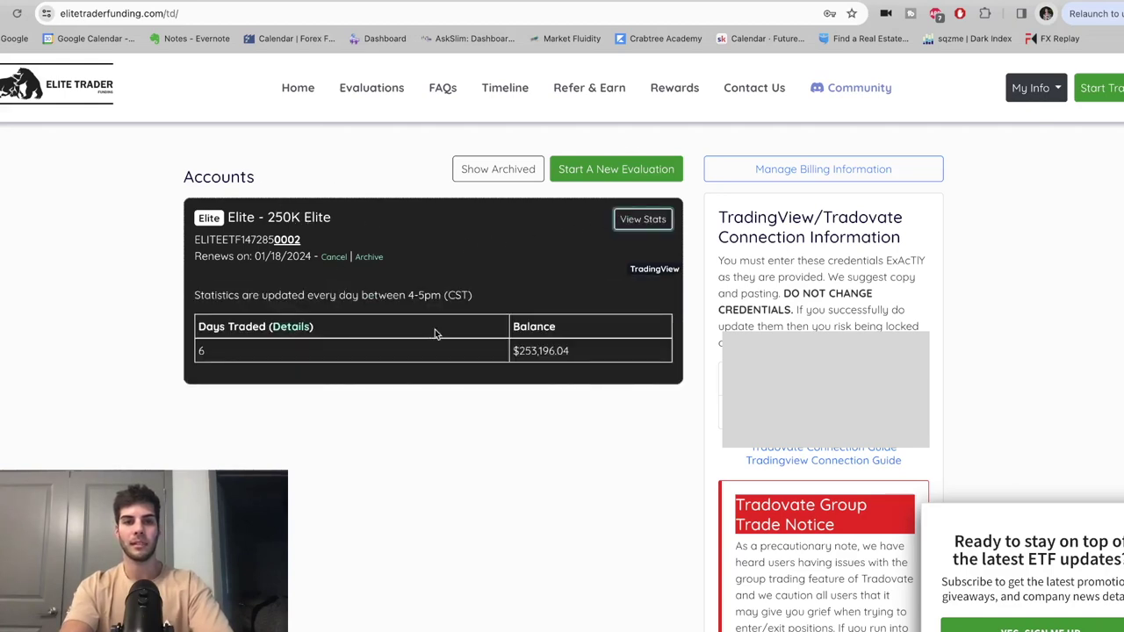
{"action": "double_click", "coordinate": [530, 350]}
{"action": "left_click", "coordinate": [503, 395]}
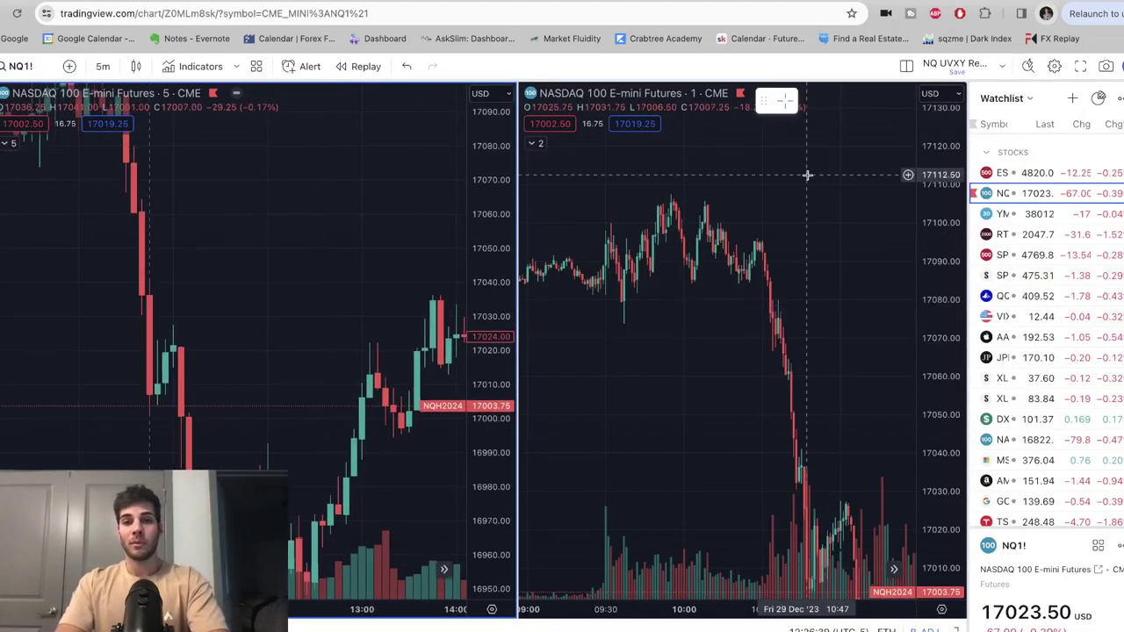
Compress the price scales of the 1-minute and 5-minute NQ charts to examine the full December 29 sell-off
{"action": "left_click_drag", "start_coordinate": [807, 175], "coordinate": [804, 134]}
{"action": "left_click_drag", "start_coordinate": [942, 188], "coordinate": [941, 319]}
{"action": "left_click_drag", "start_coordinate": [705, 334], "coordinate": [732, 302]}
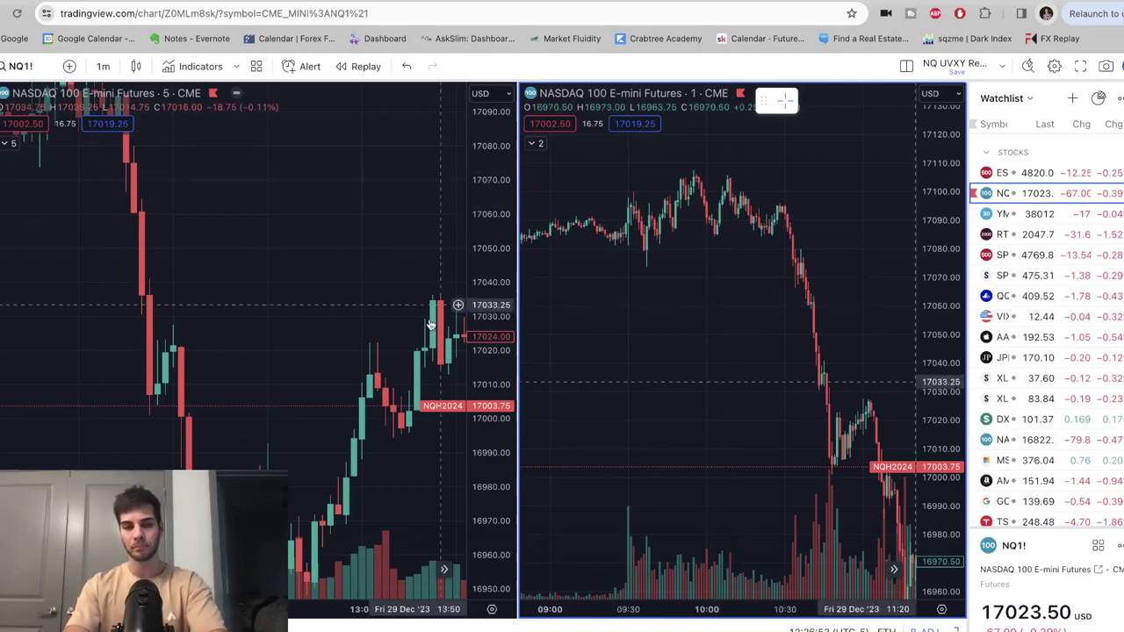
{"action": "left_click_drag", "start_coordinate": [288, 329], "coordinate": [267, 295]}
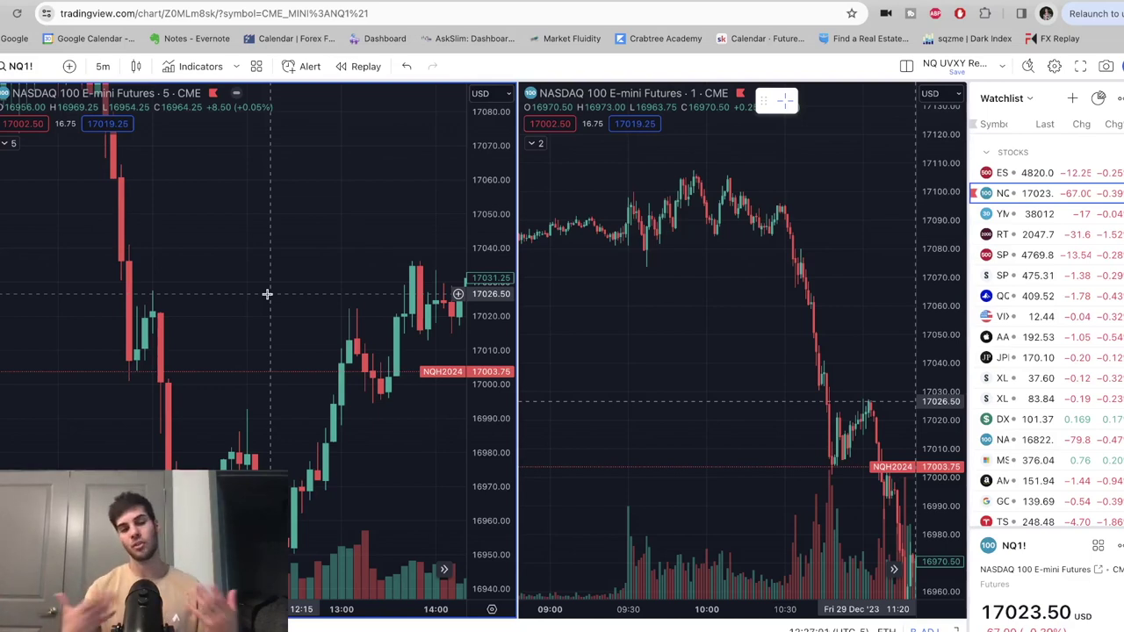
{"action": "left_click_drag", "start_coordinate": [267, 294], "coordinate": [278, 273]}
{"action": "left_click_drag", "start_coordinate": [485, 255], "coordinate": [484, 377]}
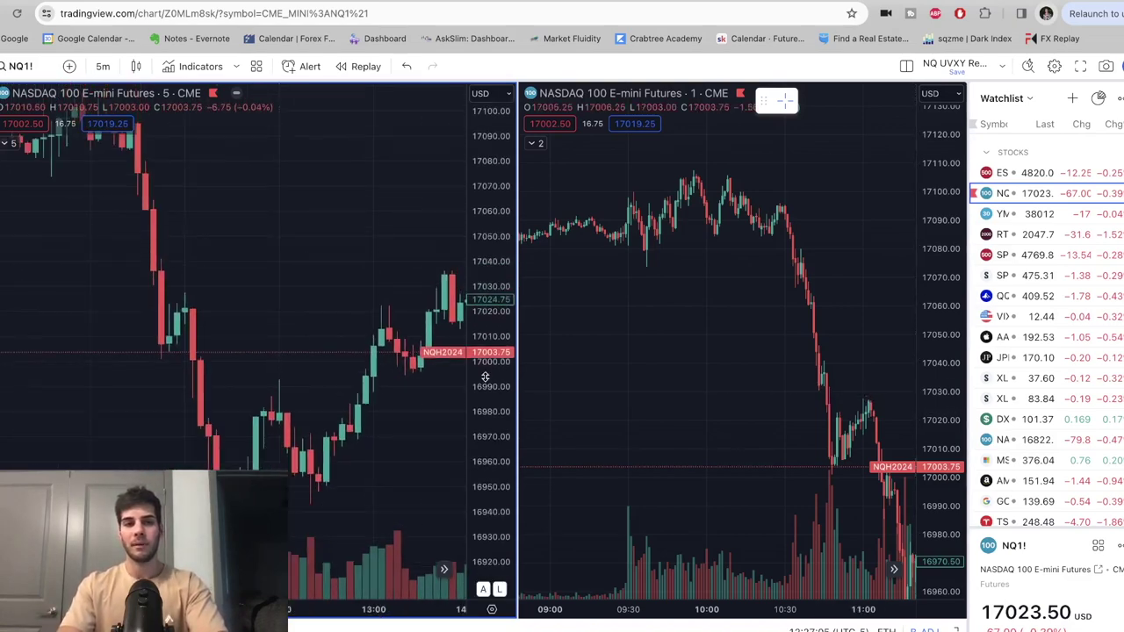
{"action": "left_click", "coordinate": [388, 323]}
Stretch the 1-minute chart's time and price scales to examine the December 29 morning range from 9:30 and the drop after it
{"action": "left_click", "coordinate": [658, 316]}
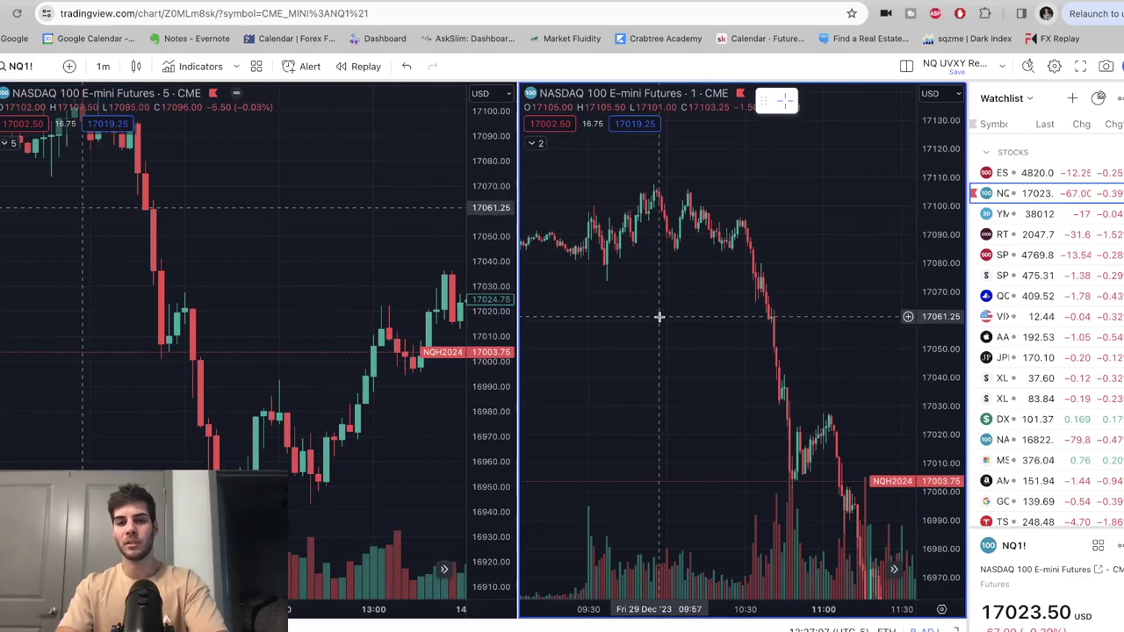
{"action": "left_click_drag", "start_coordinate": [772, 603], "coordinate": [682, 603]}
{"action": "left_click_drag", "start_coordinate": [662, 471], "coordinate": [730, 480]}
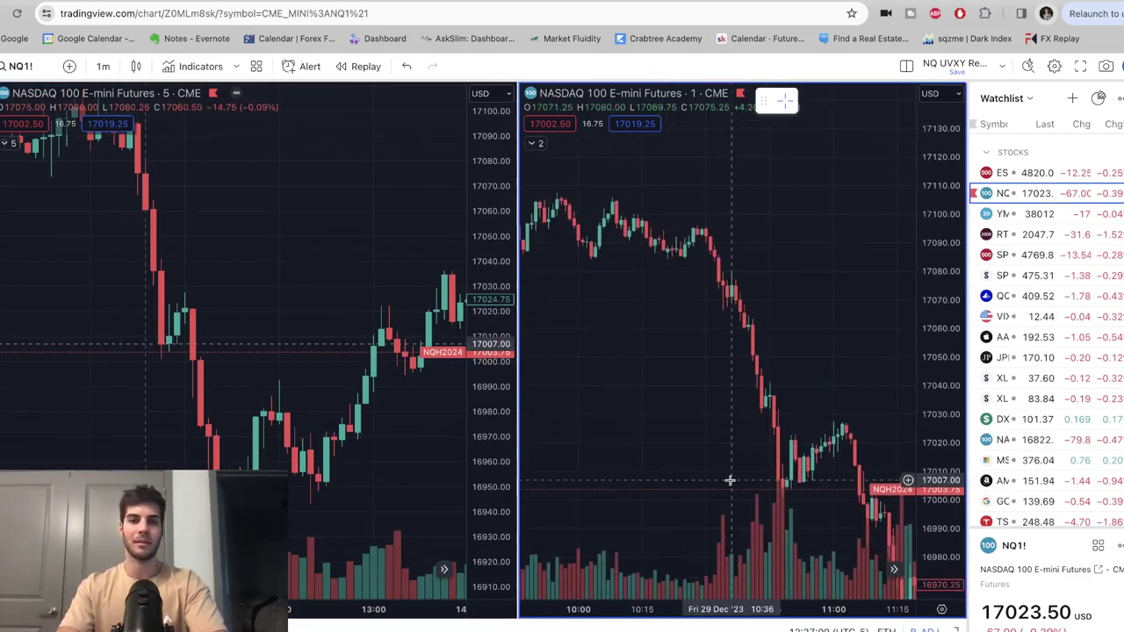
{"action": "left_click_drag", "start_coordinate": [687, 450], "coordinate": [743, 449]}
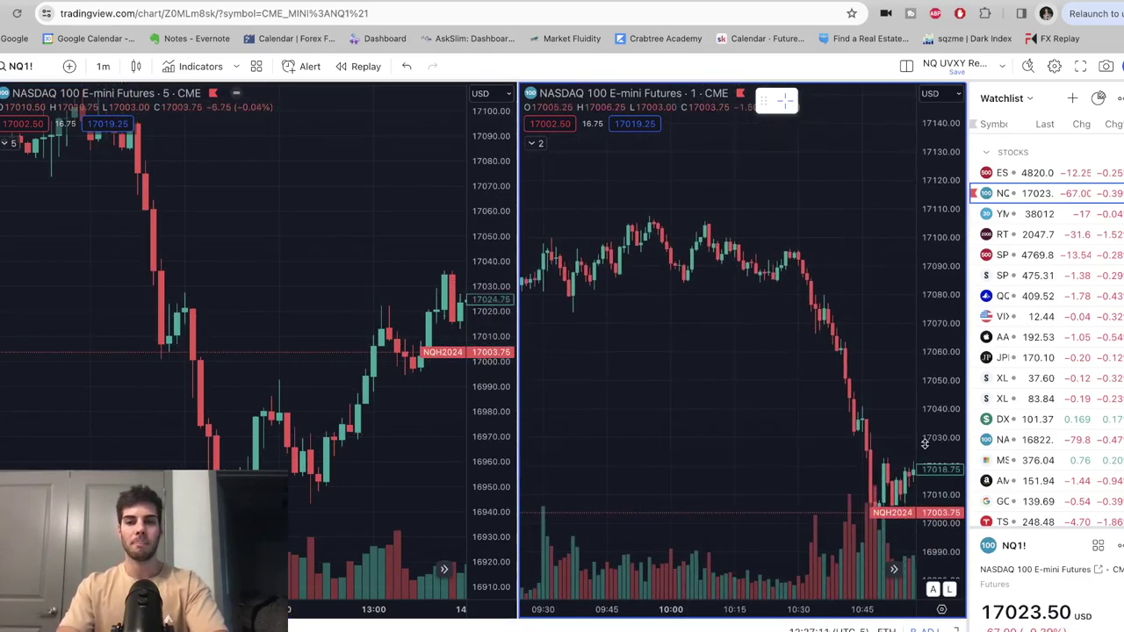
{"action": "left_click_drag", "start_coordinate": [925, 444], "coordinate": [925, 360]}
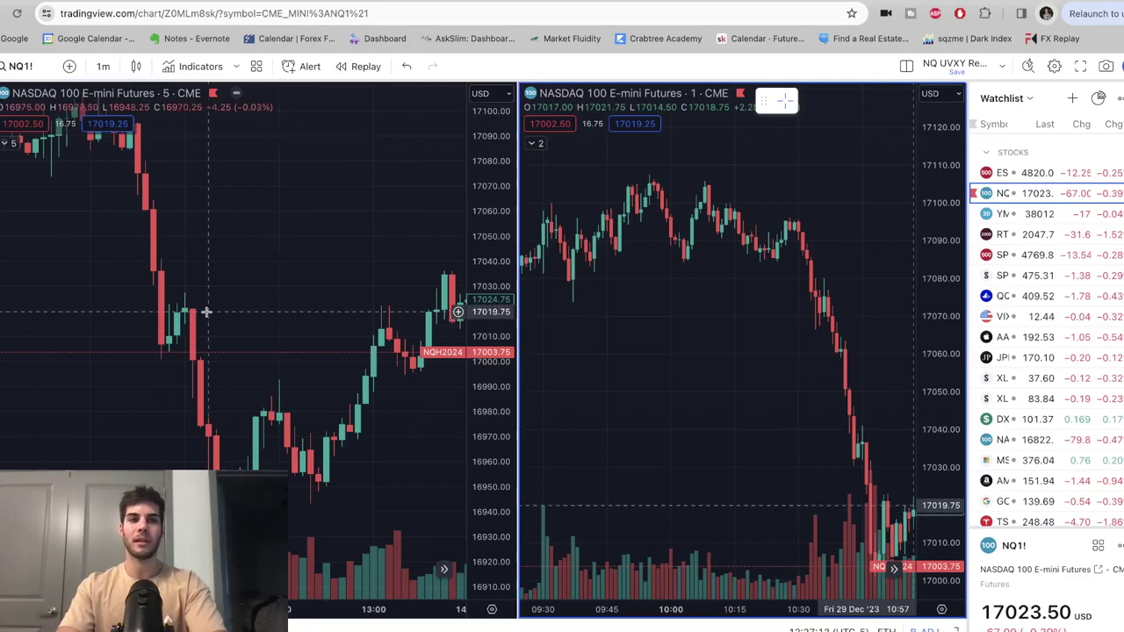
{"action": "left_click_drag", "start_coordinate": [218, 302], "coordinate": [286, 359]}
{"action": "left_click_drag", "start_coordinate": [716, 343], "coordinate": [709, 387]}
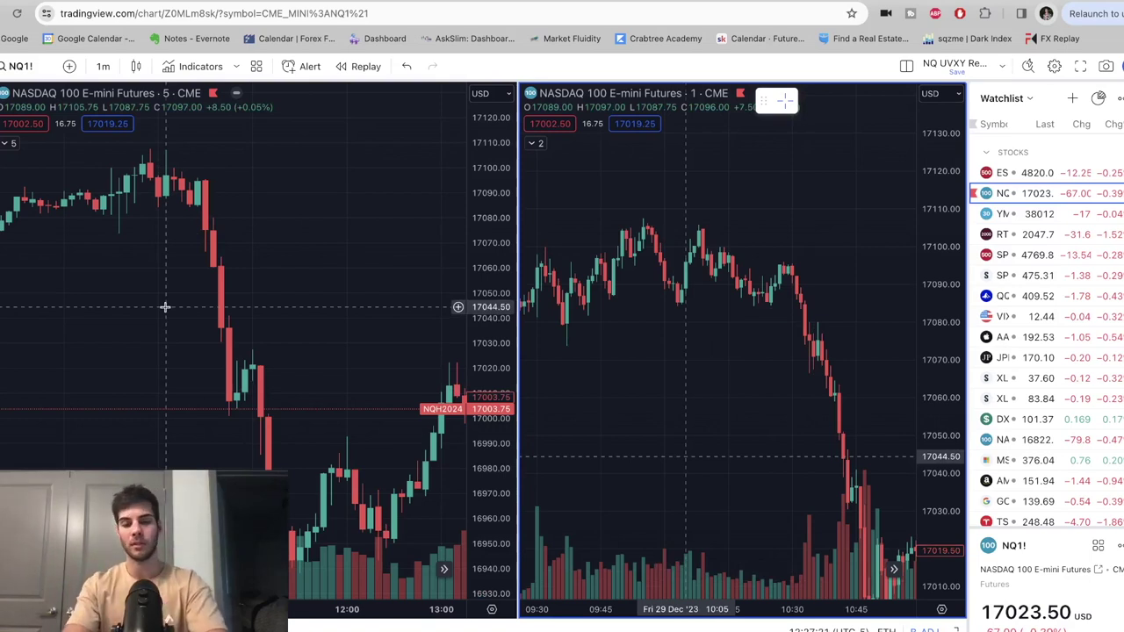
Rescale both charts to examine the 5-minute price range leading into the December 29 sell-off
{"action": "left_click", "coordinate": [183, 254]}
{"action": "left_click_drag", "start_coordinate": [183, 254], "coordinate": [258, 335]}
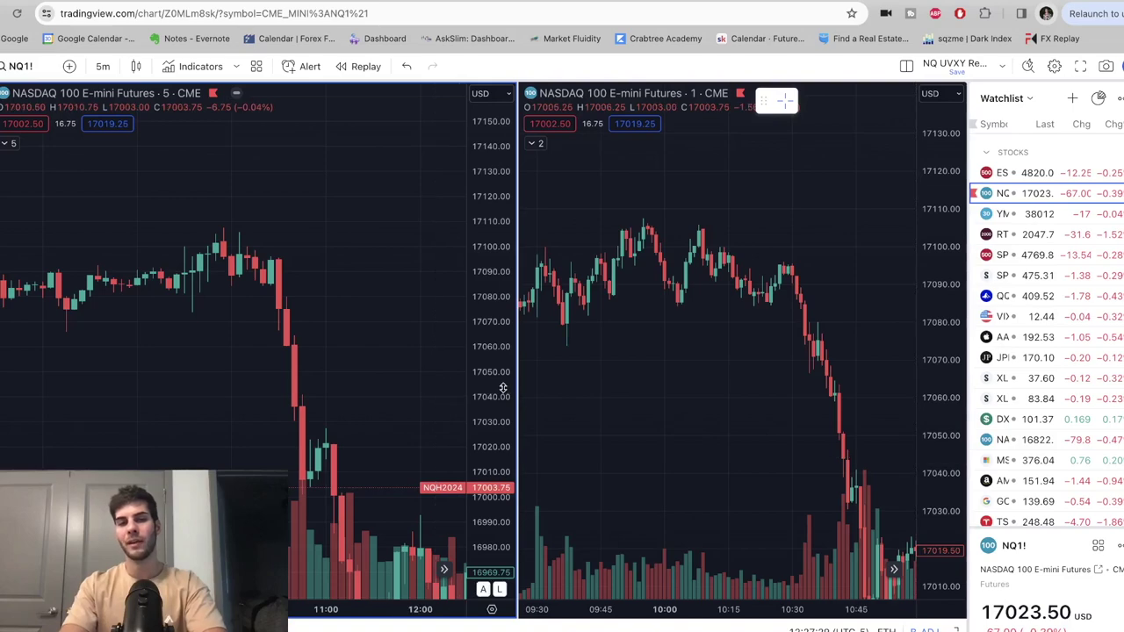
{"action": "left_click_drag", "start_coordinate": [502, 388], "coordinate": [484, 341]}
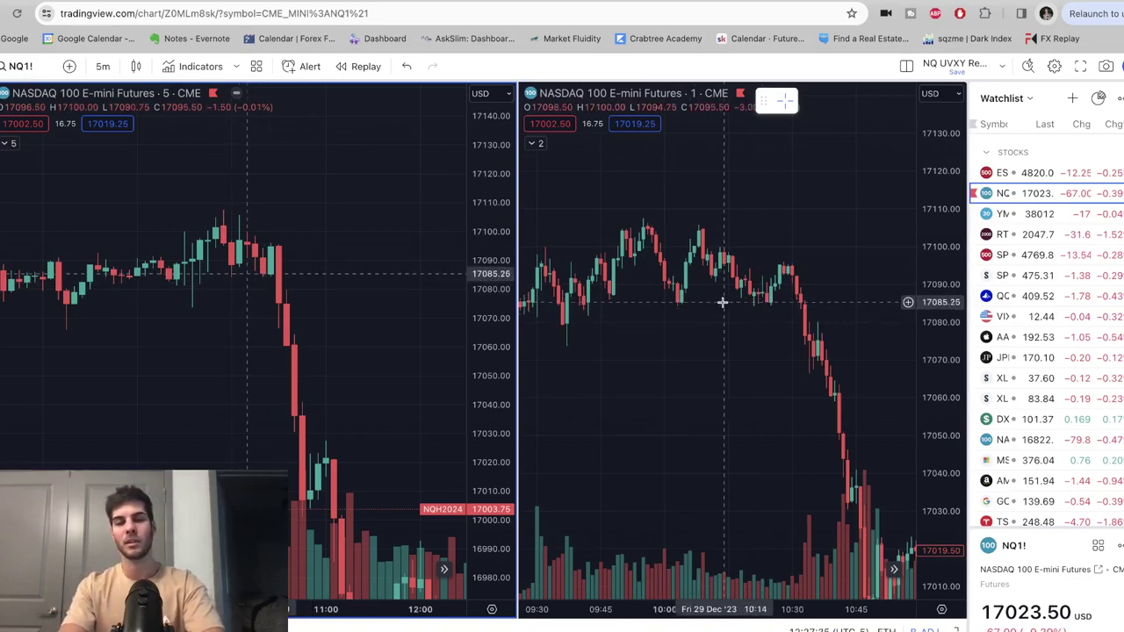
{"action": "left_click", "coordinate": [955, 330]}
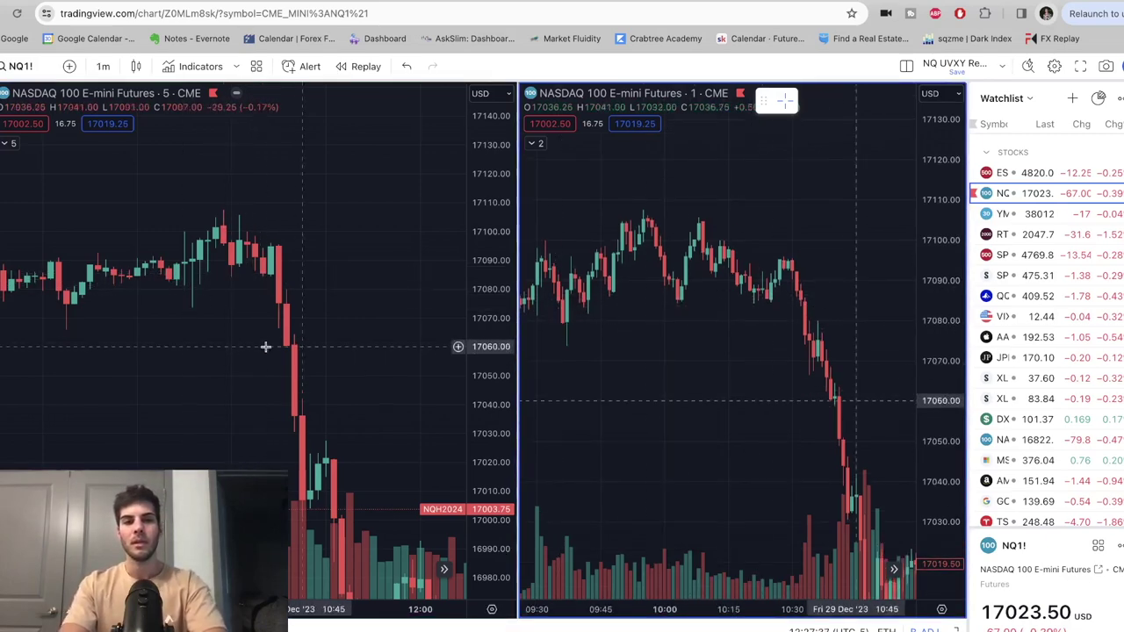
{"action": "left_click_drag", "start_coordinate": [268, 343], "coordinate": [276, 384]}
{"action": "left_click_drag", "start_coordinate": [496, 413], "coordinate": [494, 331]}
{"action": "left_click_drag", "start_coordinate": [230, 352], "coordinate": [275, 361]}
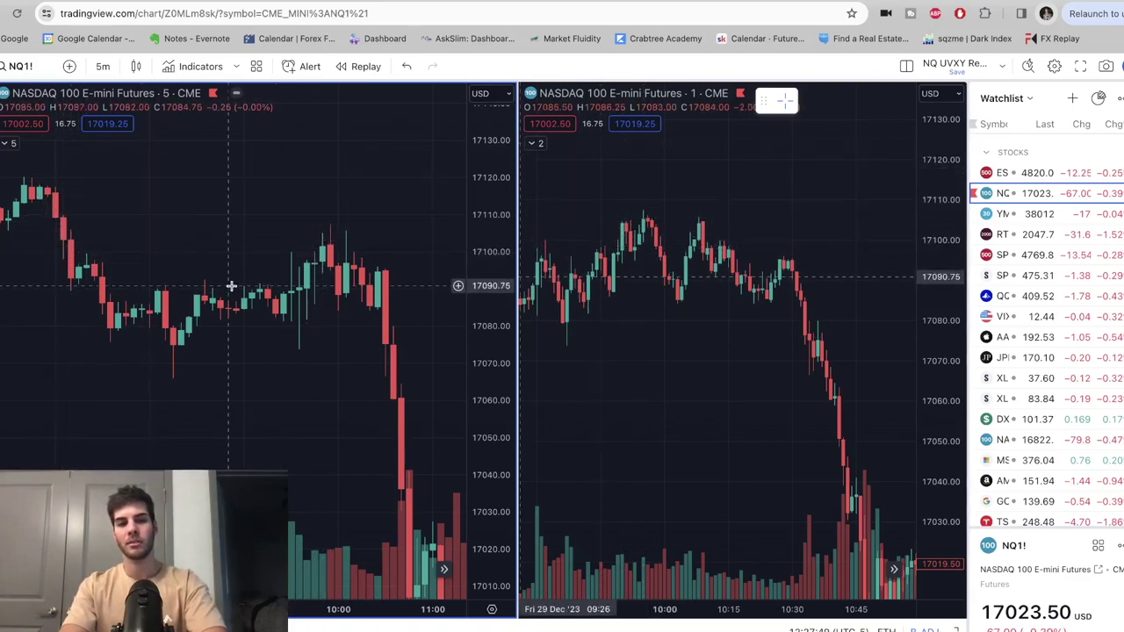
Enlarge the 5-minute candles to examine the price action between about 9:45 and 10:20 on December 29
{"action": "left_click_drag", "start_coordinate": [484, 368], "coordinate": [478, 306]}
{"action": "left_click_drag", "start_coordinate": [316, 336], "coordinate": [313, 432]}
{"action": "left_click_drag", "start_coordinate": [493, 406], "coordinate": [493, 378]}
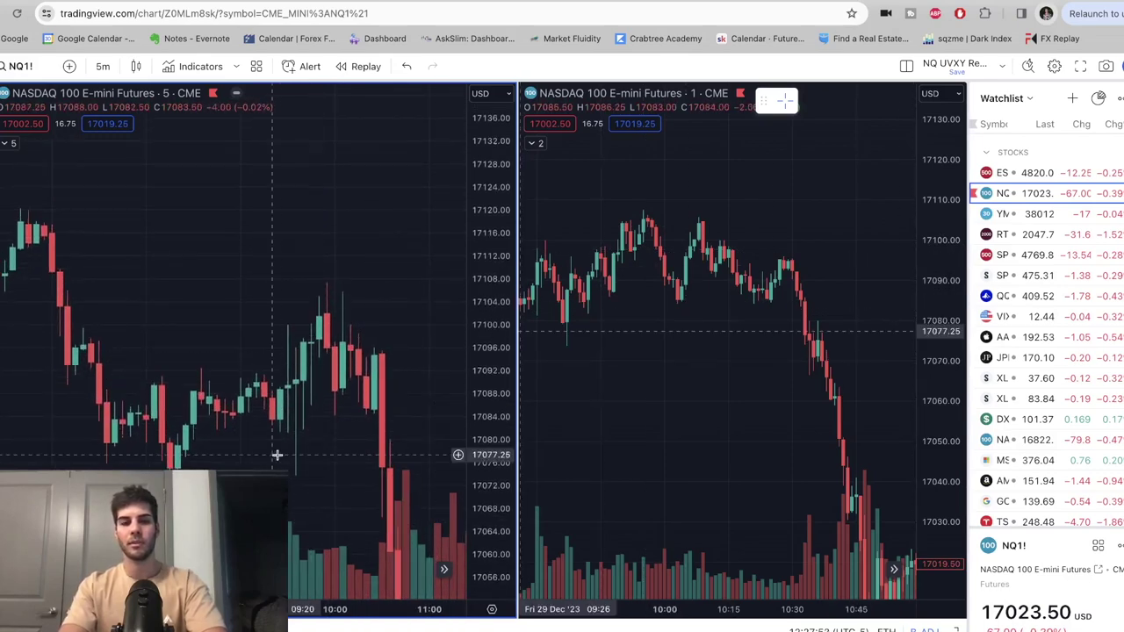
{"action": "left_click_drag", "start_coordinate": [336, 610], "coordinate": [278, 610]}
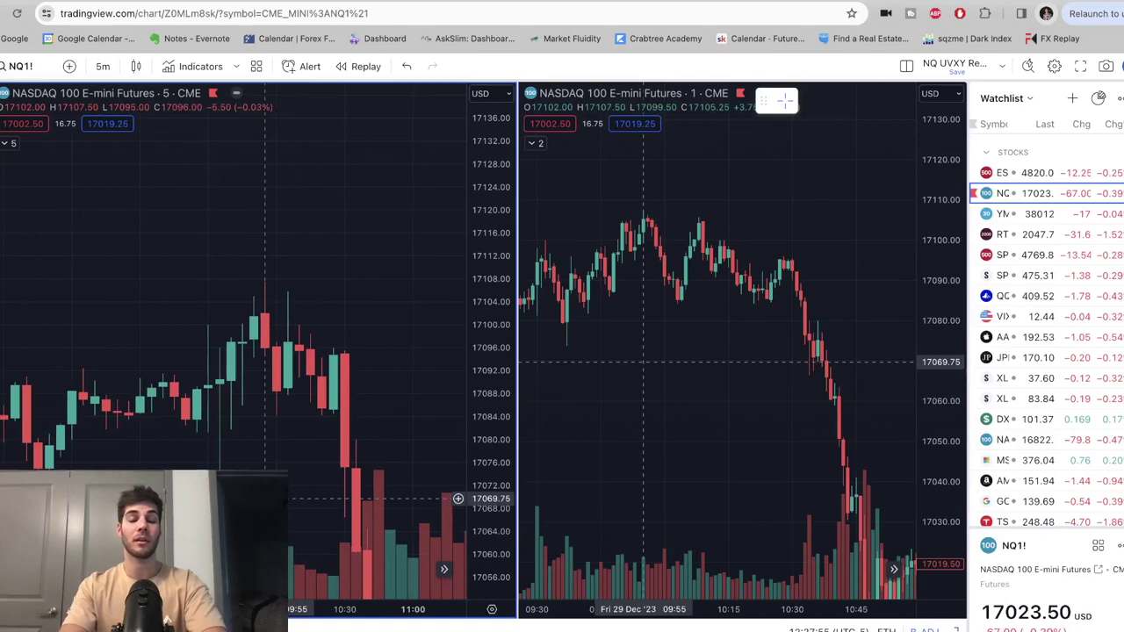
{"action": "left_click_drag", "start_coordinate": [265, 499], "coordinate": [291, 500]}
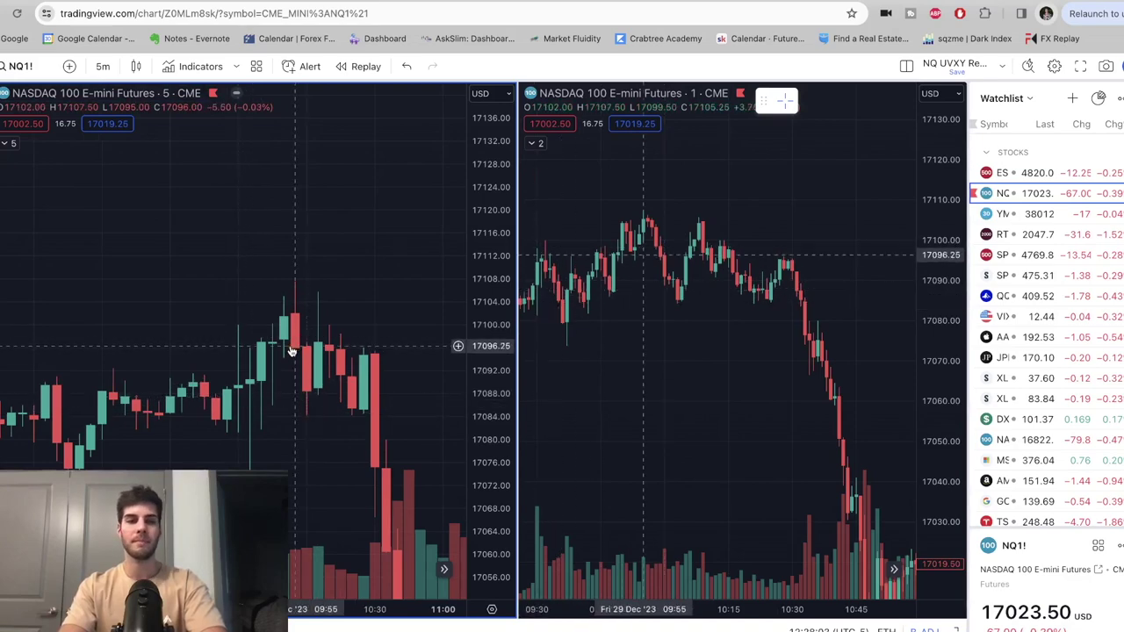
{"action": "mouse_move", "coordinate": [225, 343]}
{"action": "left_mouse_down"}
{"action": "mouse_move", "coordinate": [414, 343]}
{"action": "mouse_move", "coordinate": [236, 330]}
{"action": "left_mouse_up"}
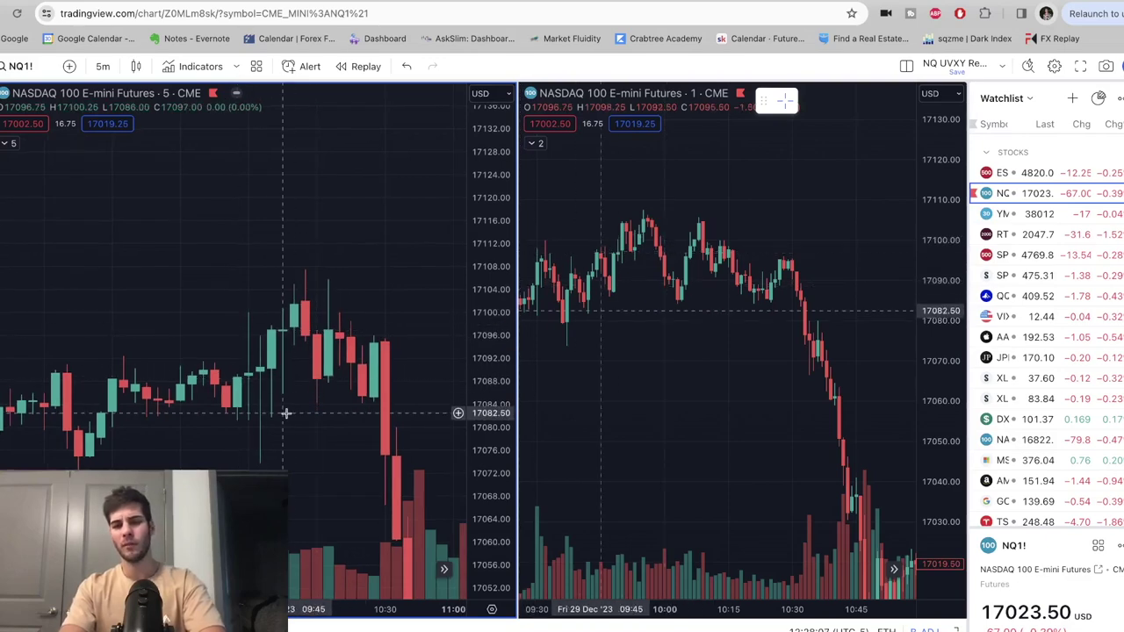
{"action": "left_click_drag", "start_coordinate": [278, 387], "coordinate": [266, 374]}
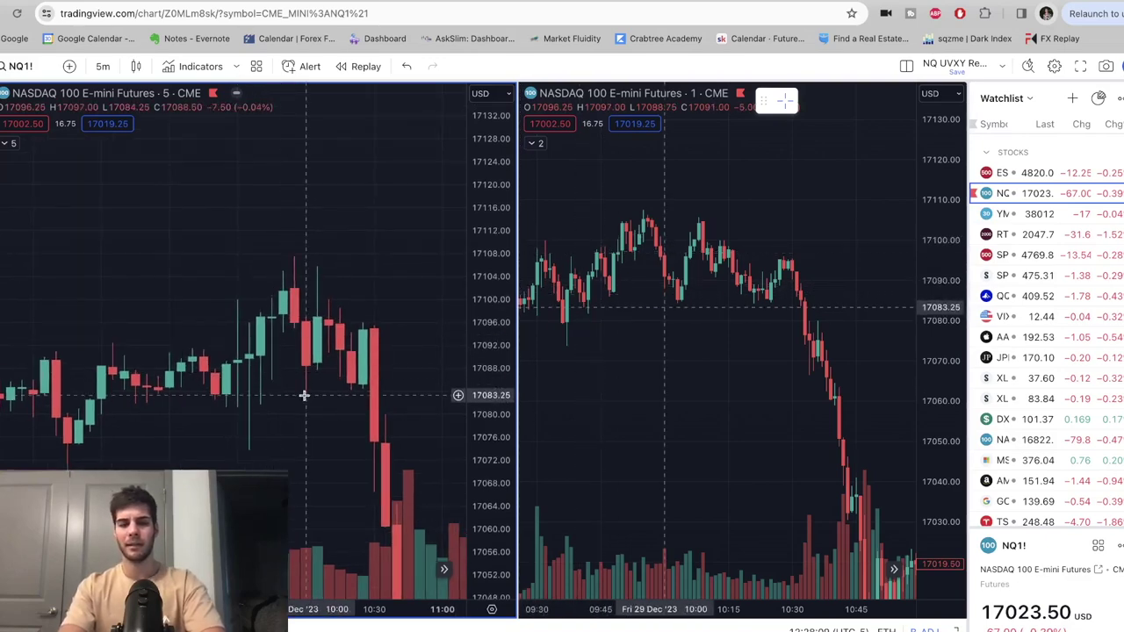
{"action": "left_click_drag", "start_coordinate": [326, 401], "coordinate": [317, 380]}
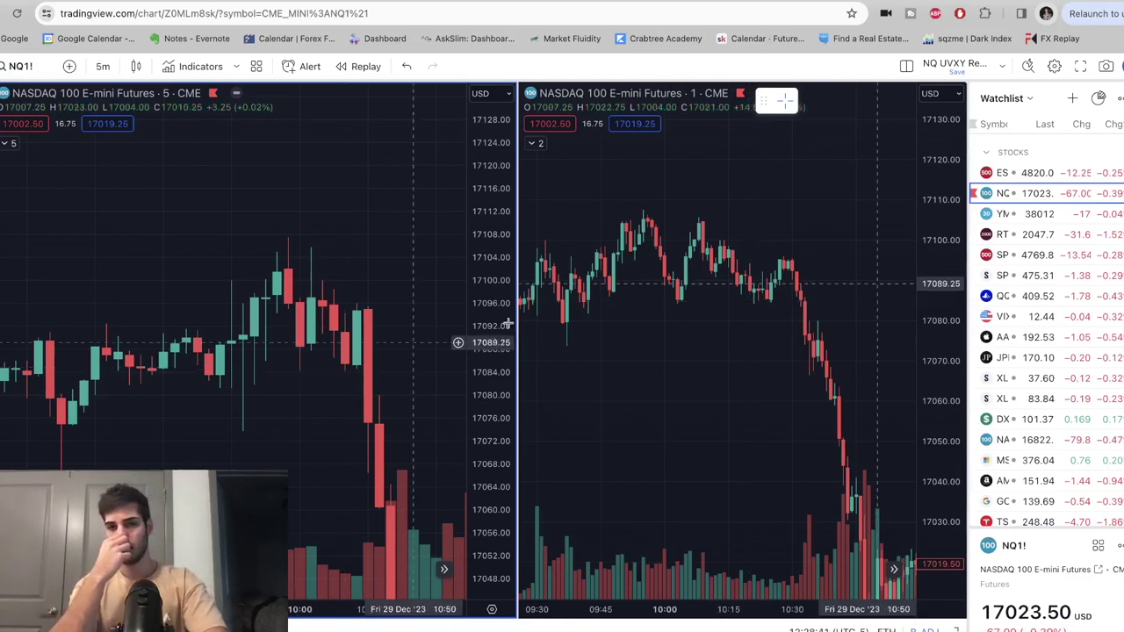
Zoom the 1-minute chart in on the candles around 10:20, just before the sell-off
{"action": "left_click", "coordinate": [769, 286]}
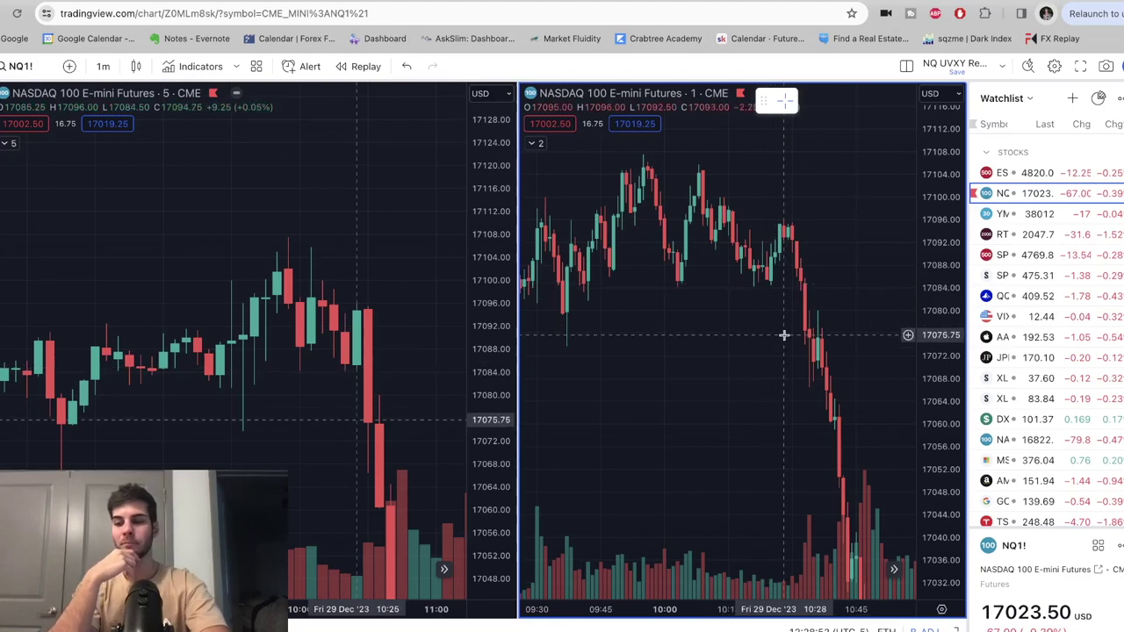
{"action": "scroll", "coordinate": [739, 514], "scroll_direction": "up", "scroll_amount": 3}
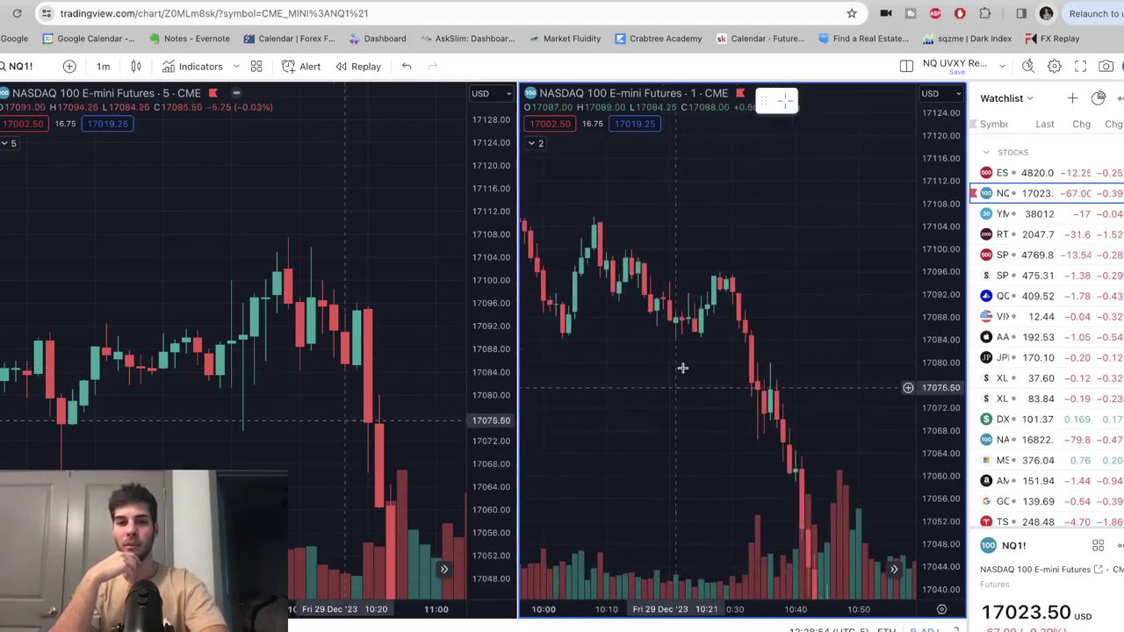
{"action": "scroll", "coordinate": [707, 338], "scroll_direction": "left", "scroll_amount": 3}
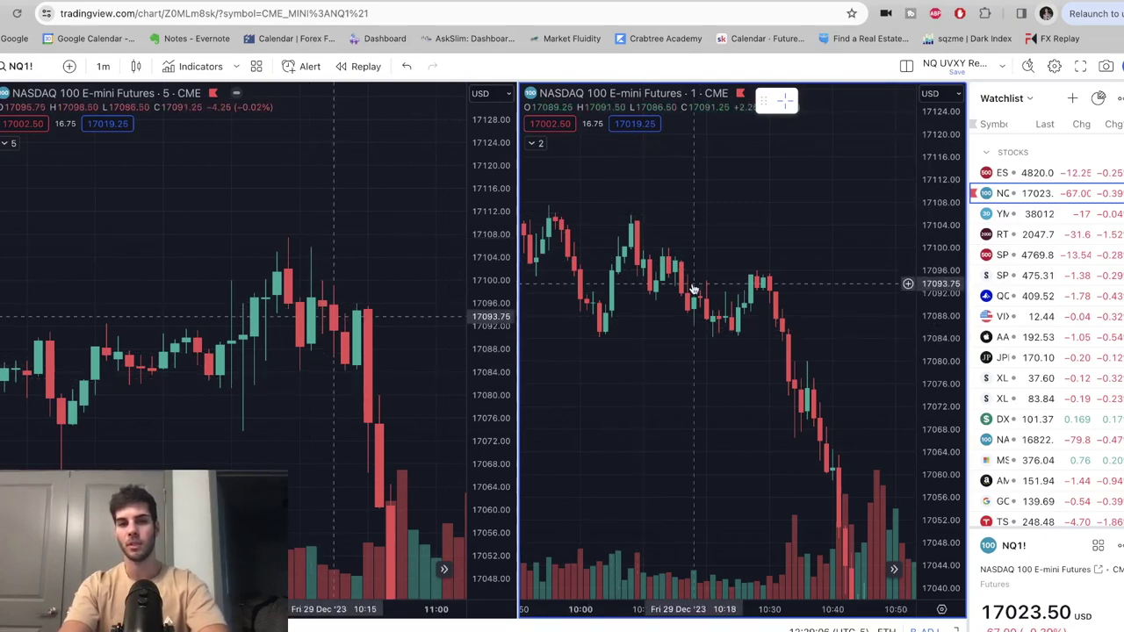
Place a Short Position on the 1-minute chart at the 10:26 candle, entry 17090.25, stop 17105.75 and target 17073.50
{"action": "left_click", "coordinate": [2, 244]}
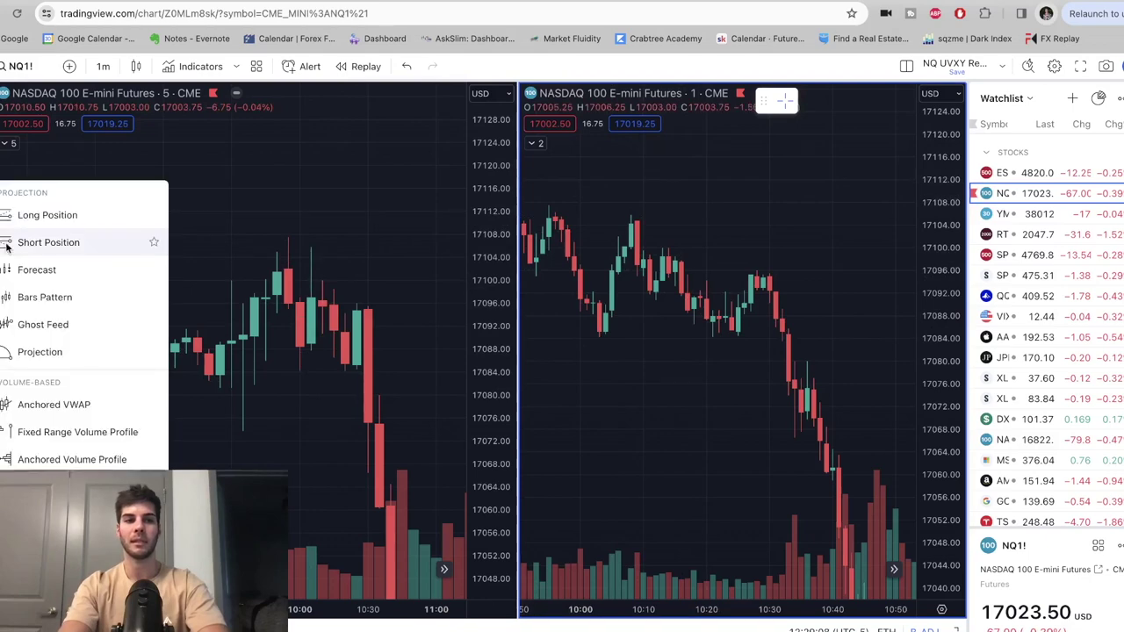
{"action": "left_click", "coordinate": [7, 248]}
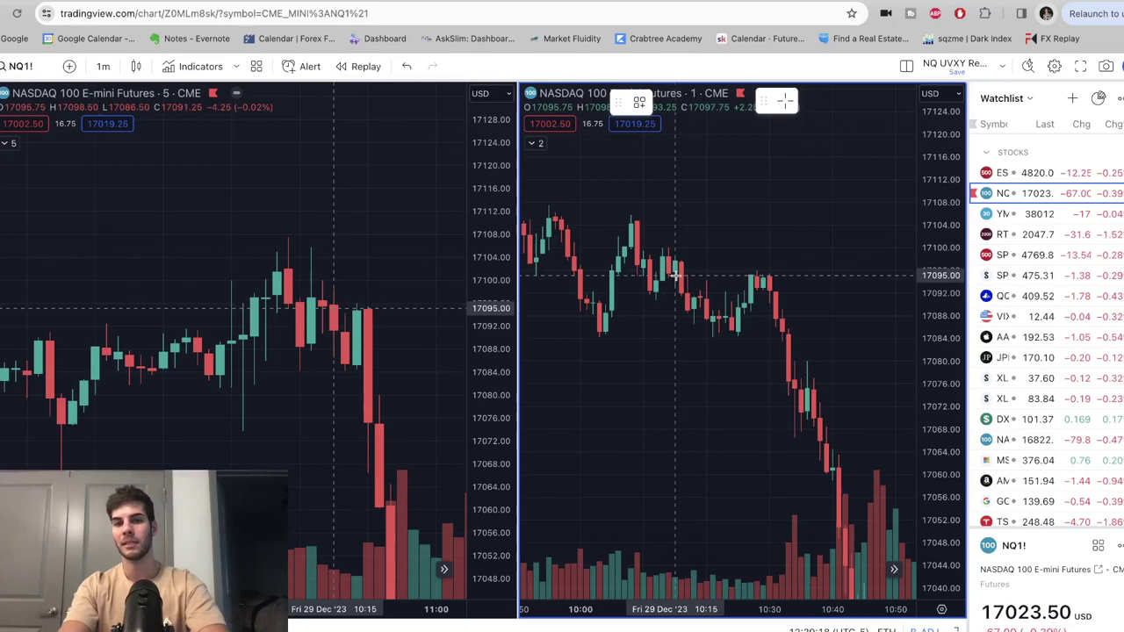
{"action": "left_click", "coordinate": [742, 305]}
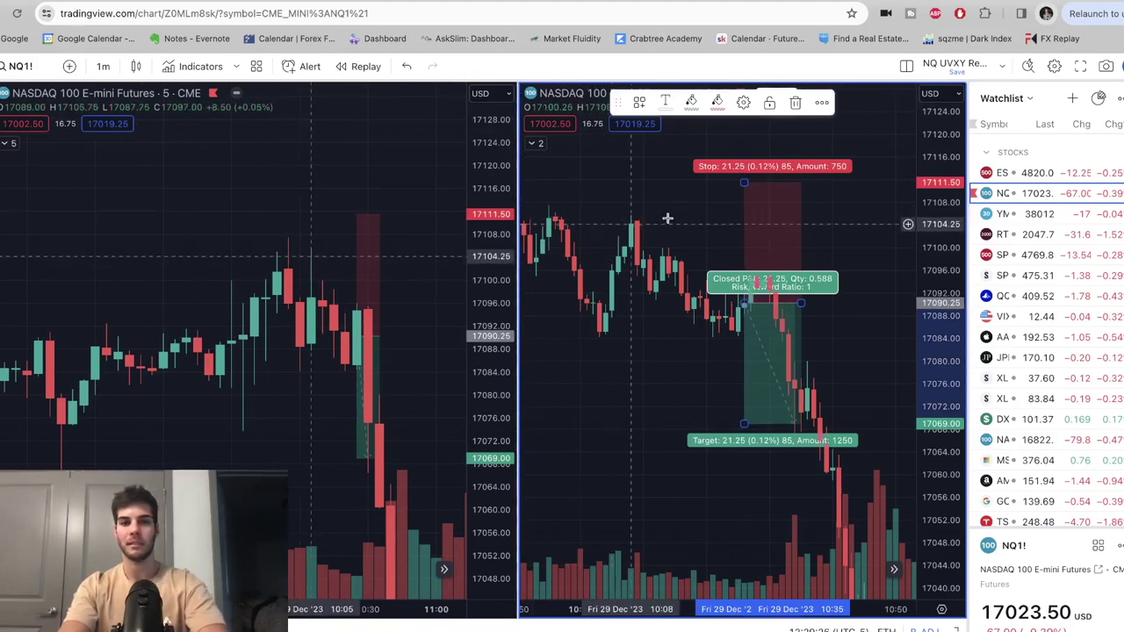
{"action": "left_click_drag", "start_coordinate": [746, 182], "coordinate": [744, 215]}
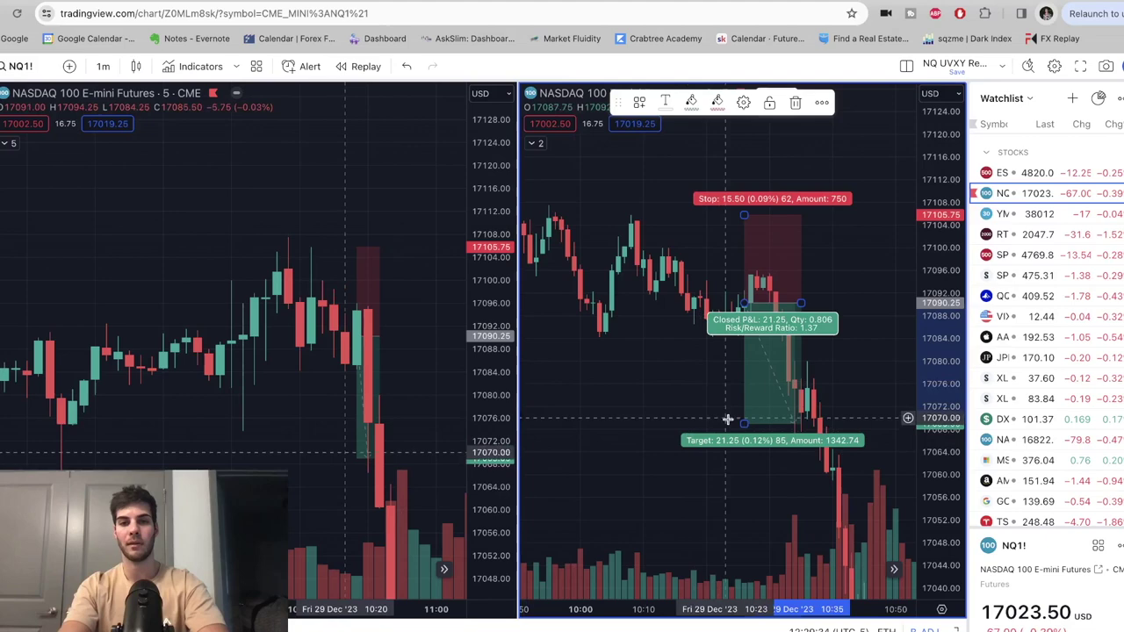
{"action": "left_click_drag", "start_coordinate": [746, 424], "coordinate": [747, 399]}
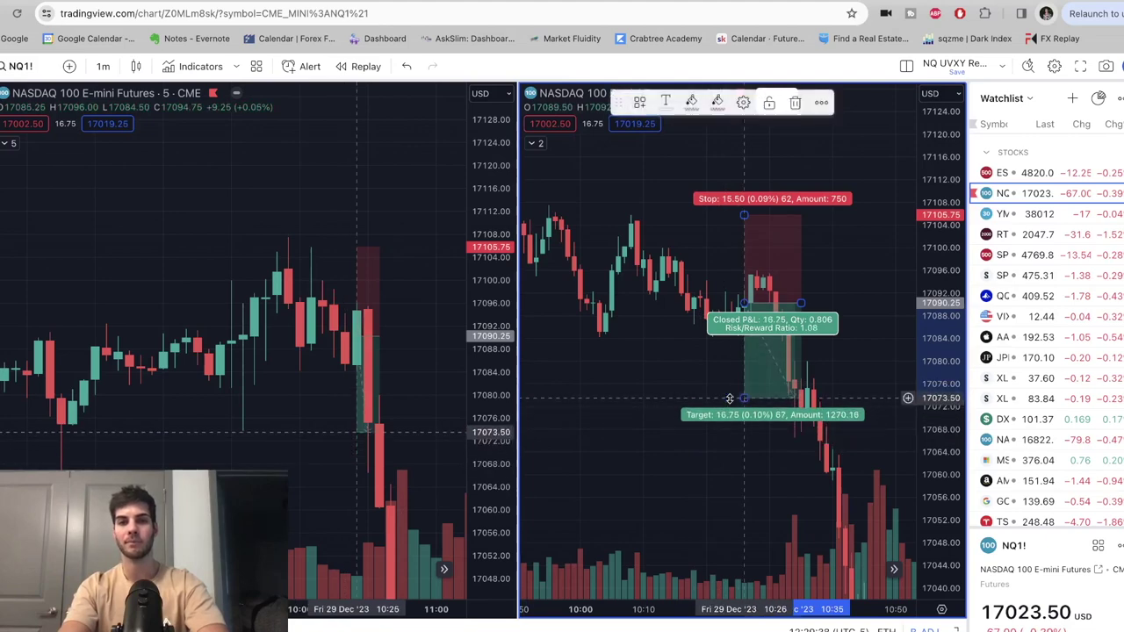
{"action": "left_click", "coordinate": [729, 398]}
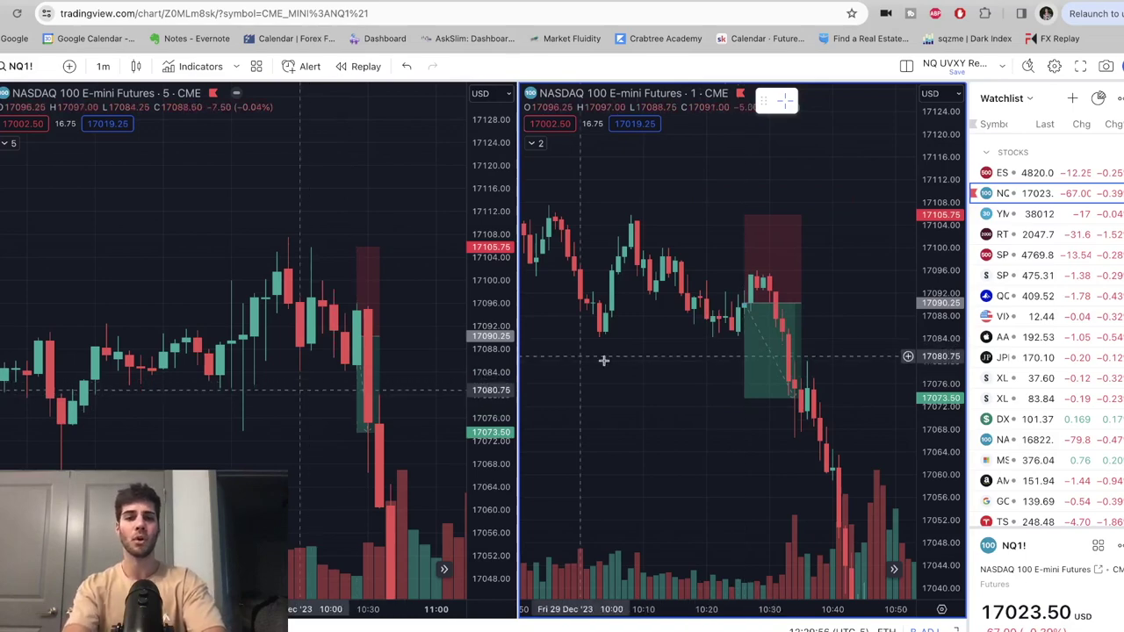
Delete the December 29 short position from the 1-minute chart
{"action": "mouse_move", "coordinate": [761, 356]}
{"action": "left_click", "coordinate": [1, 100]}
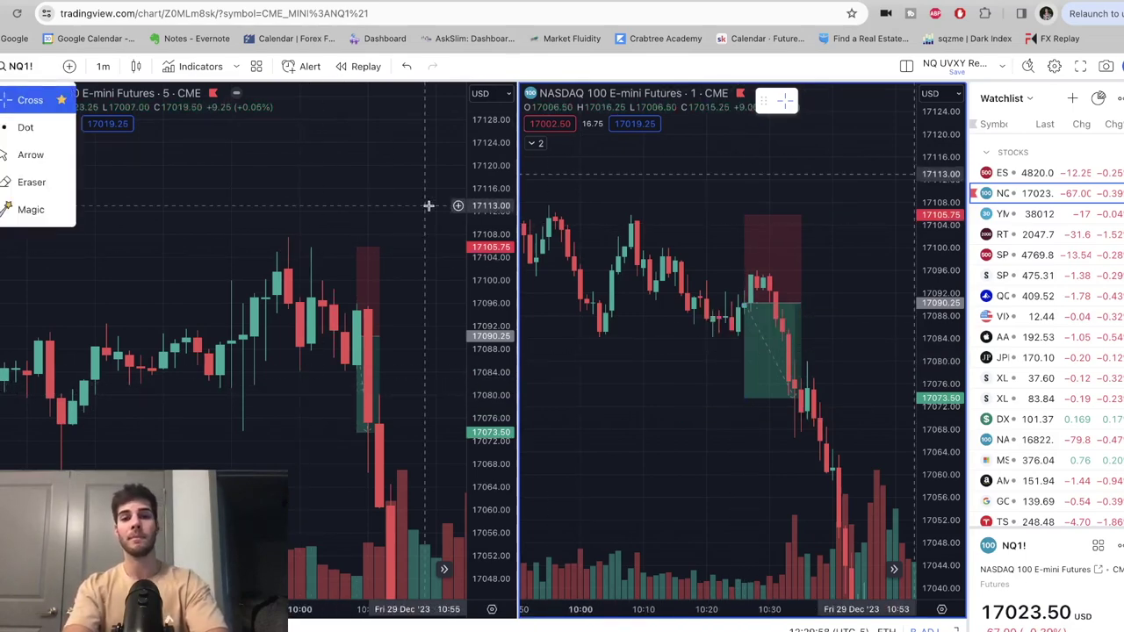
{"action": "left_click", "coordinate": [770, 337]}
{"action": "key", "text": "Delete"}
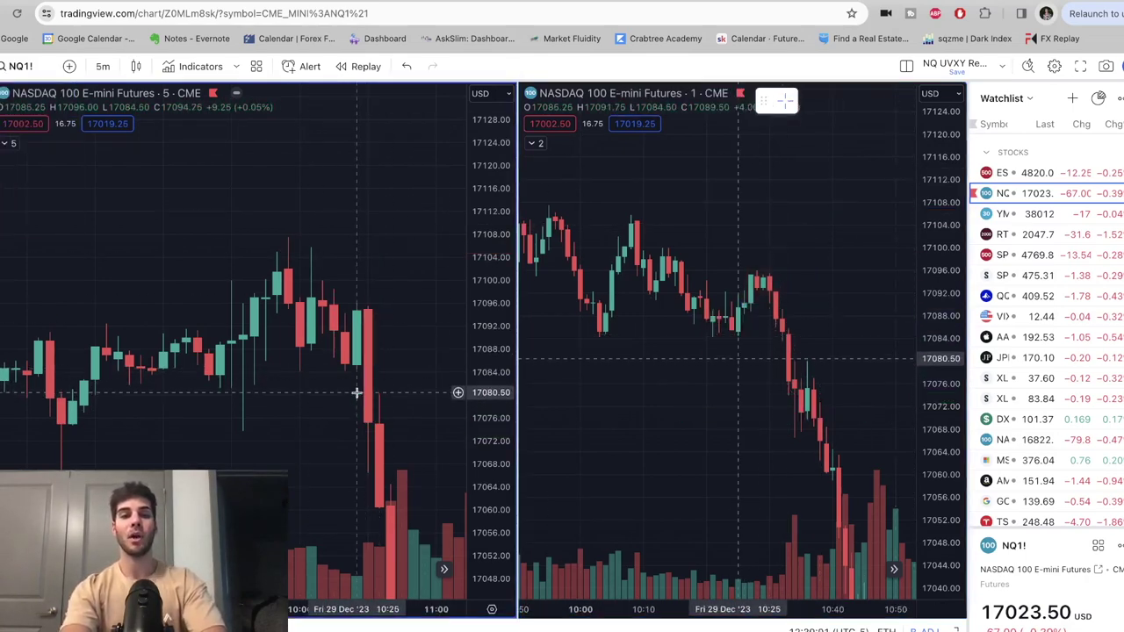
Rescale and recenter the charts to examine the December 29 sell-off and the pause around 11:00
{"action": "left_click_drag", "start_coordinate": [356, 392], "coordinate": [283, 241]}
{"action": "left_click_drag", "start_coordinate": [283, 310], "coordinate": [308, 303]}
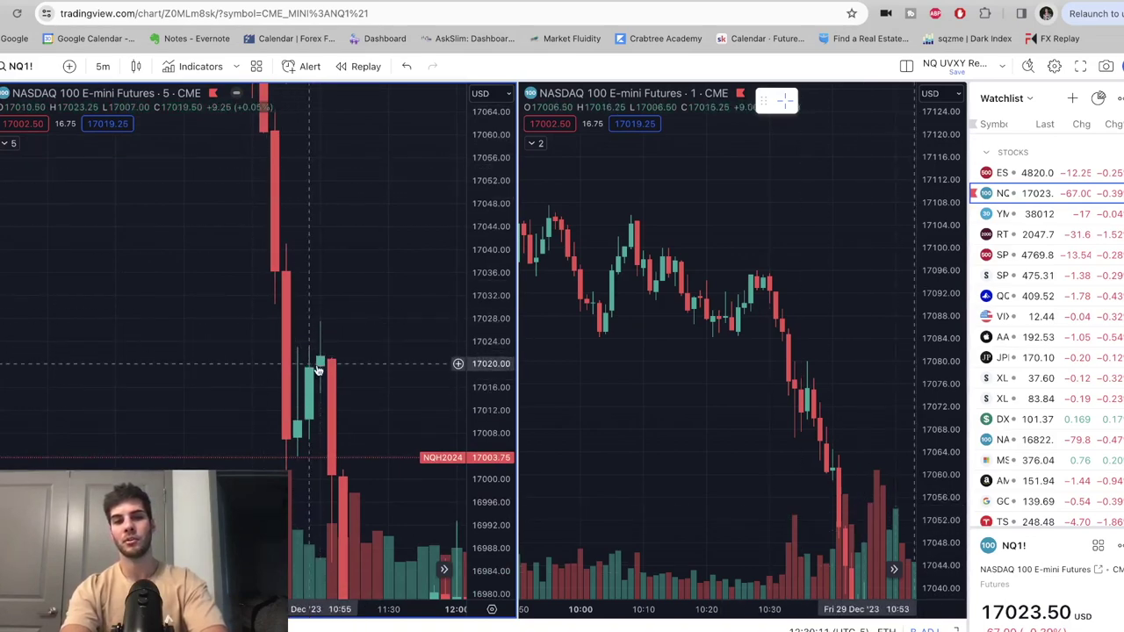
{"action": "left_click_drag", "start_coordinate": [492, 281], "coordinate": [491, 579]}
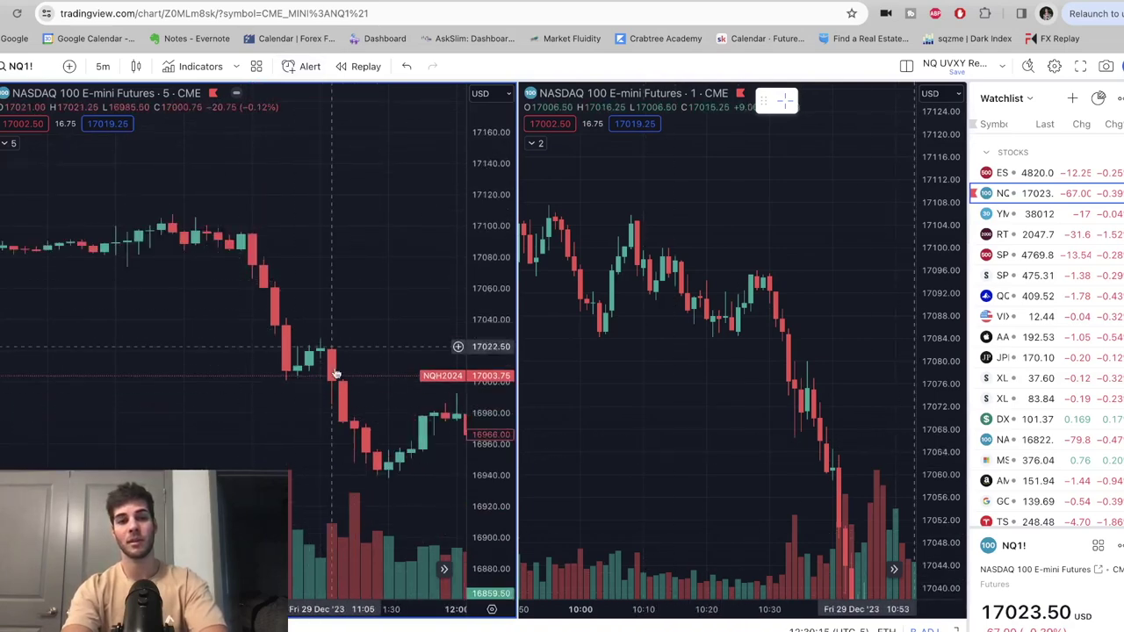
{"action": "scroll", "coordinate": [357, 411], "scroll_direction": "up", "scroll_amount": 2}
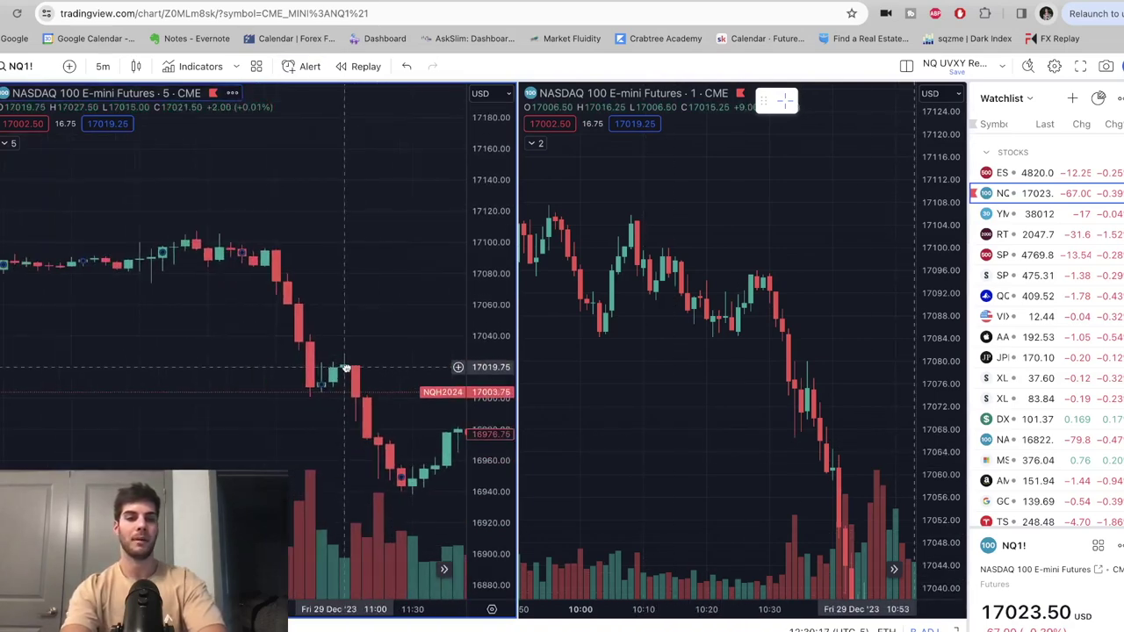
{"action": "left_click_drag", "start_coordinate": [665, 372], "coordinate": [725, 376]}
{"action": "scroll", "coordinate": [682, 371], "scroll_direction": "up", "scroll_amount": 1}
Bring both charts back to the December 28 morning and rescale the 5-minute prices to examine the move into the 9:30 open
{"action": "left_click_drag", "start_coordinate": [155, 431], "coordinate": [460, 385]}
{"action": "left_click_drag", "start_coordinate": [158, 386], "coordinate": [452, 381]}
{"action": "left_click_drag", "start_coordinate": [624, 351], "coordinate": [749, 341]}
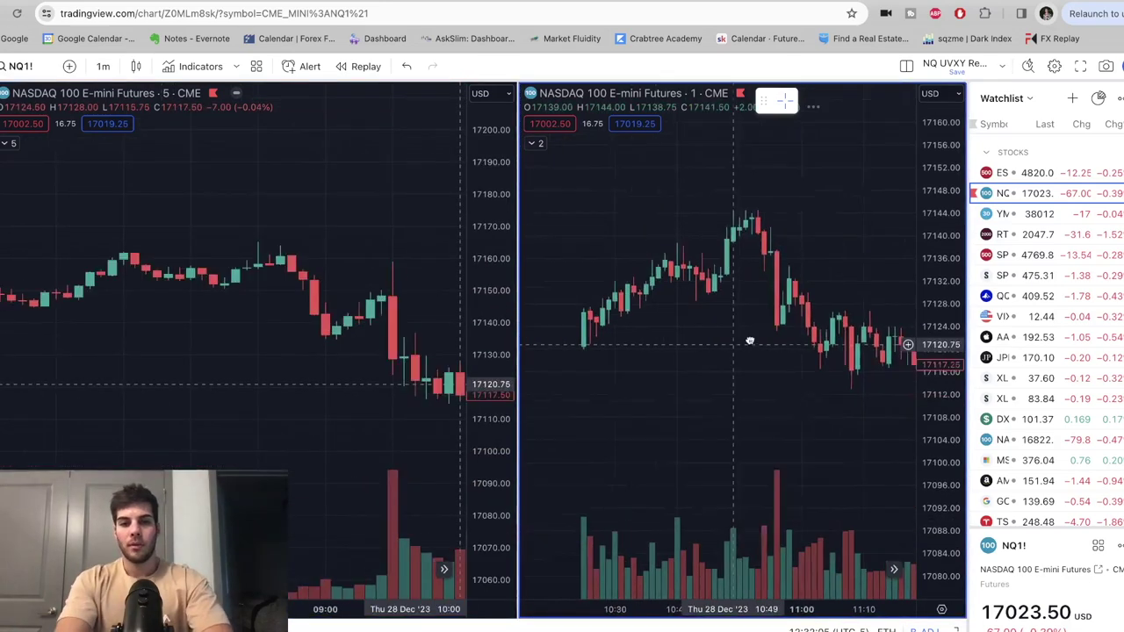
{"action": "scroll", "coordinate": [749, 341], "scroll_direction": "left", "scroll_amount": 5}
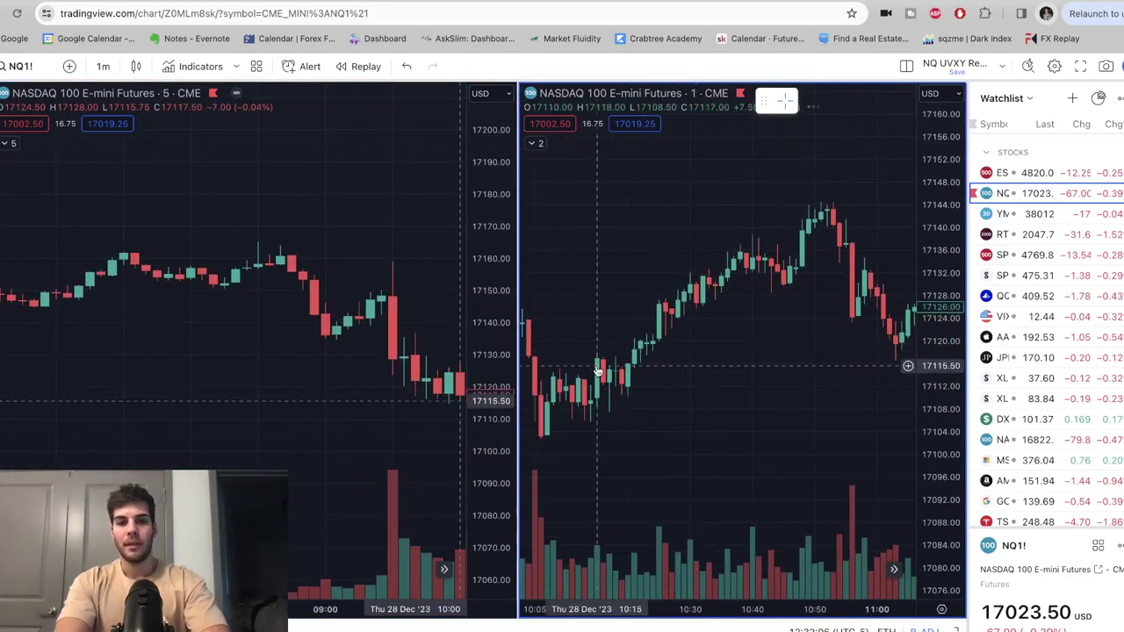
{"action": "scroll", "coordinate": [769, 376], "scroll_direction": "left", "scroll_amount": 5}
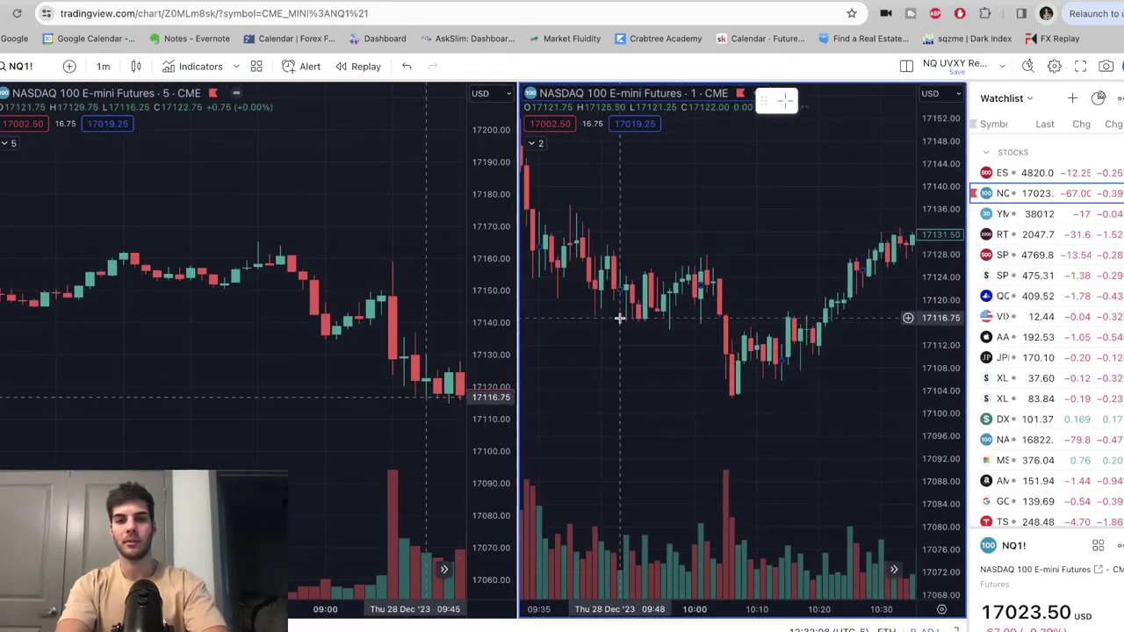
{"action": "left_click_drag", "start_coordinate": [206, 357], "coordinate": [235, 377]}
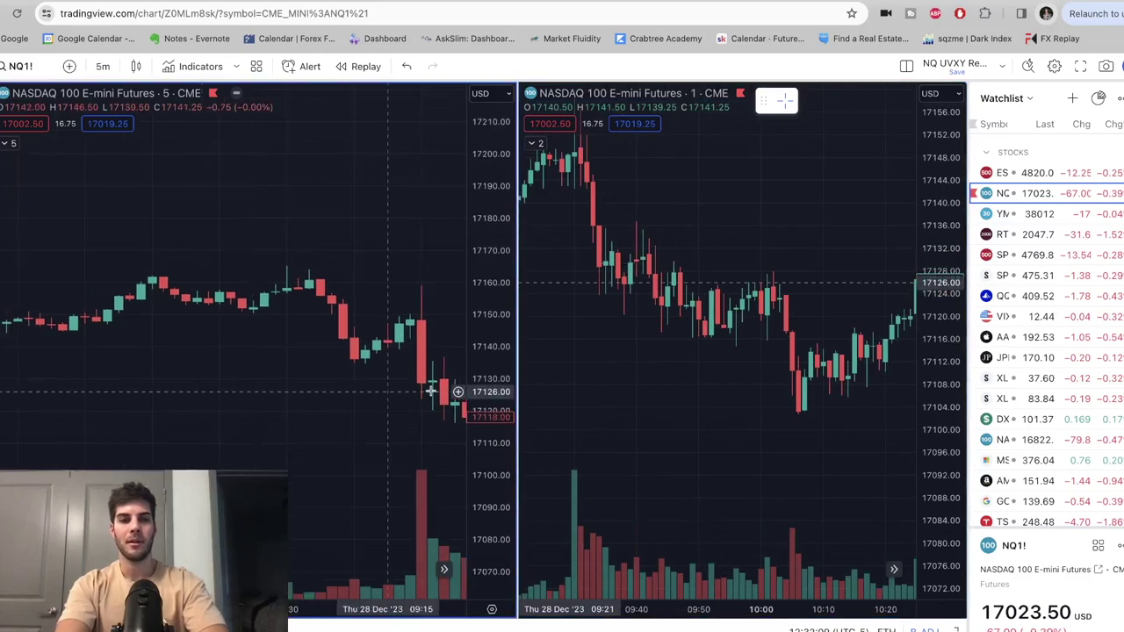
{"action": "left_click_drag", "start_coordinate": [476, 405], "coordinate": [476, 232]}
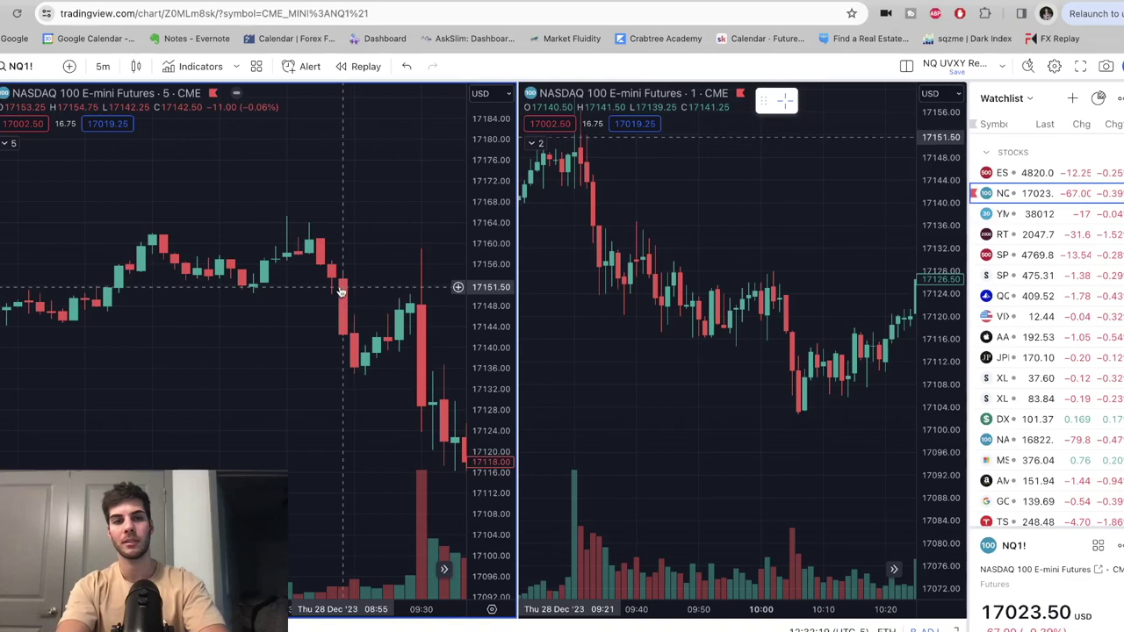
{"action": "left_click_drag", "start_coordinate": [531, 266], "coordinate": [780, 416]}
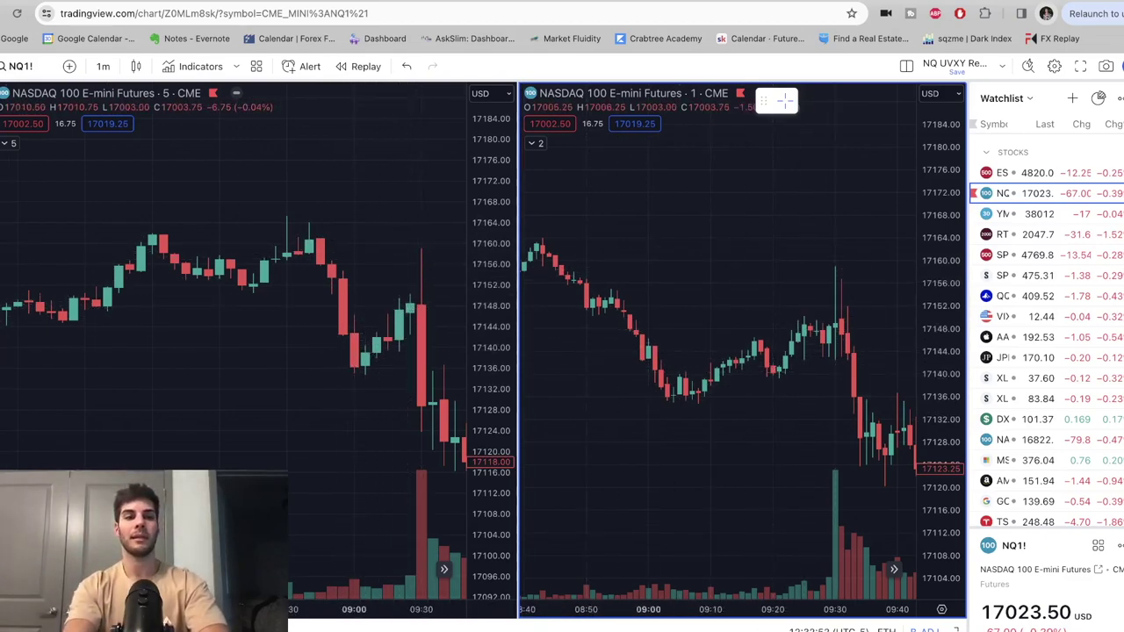
Draw a Fibonacci retracement on the 5-minute chart from the 17164.50 swing high down to the 17134.50 low
{"action": "left_click", "coordinate": [0, 195]}
{"action": "left_click", "coordinate": [0, 145]}
{"action": "left_click", "coordinate": [70, 165]}
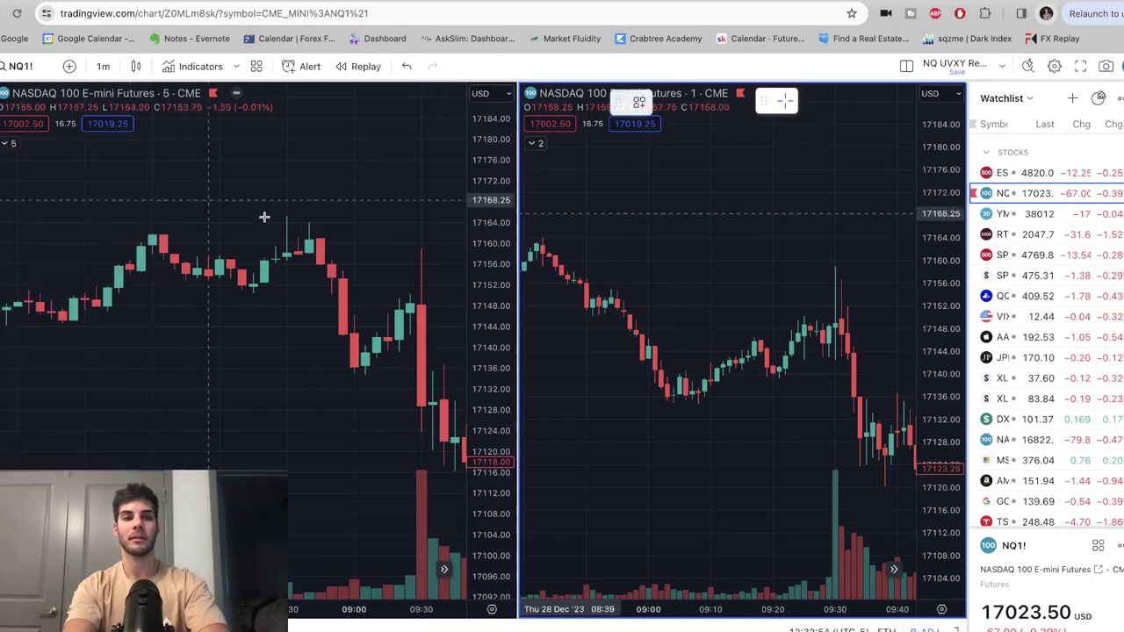
{"action": "left_click", "coordinate": [308, 221]}
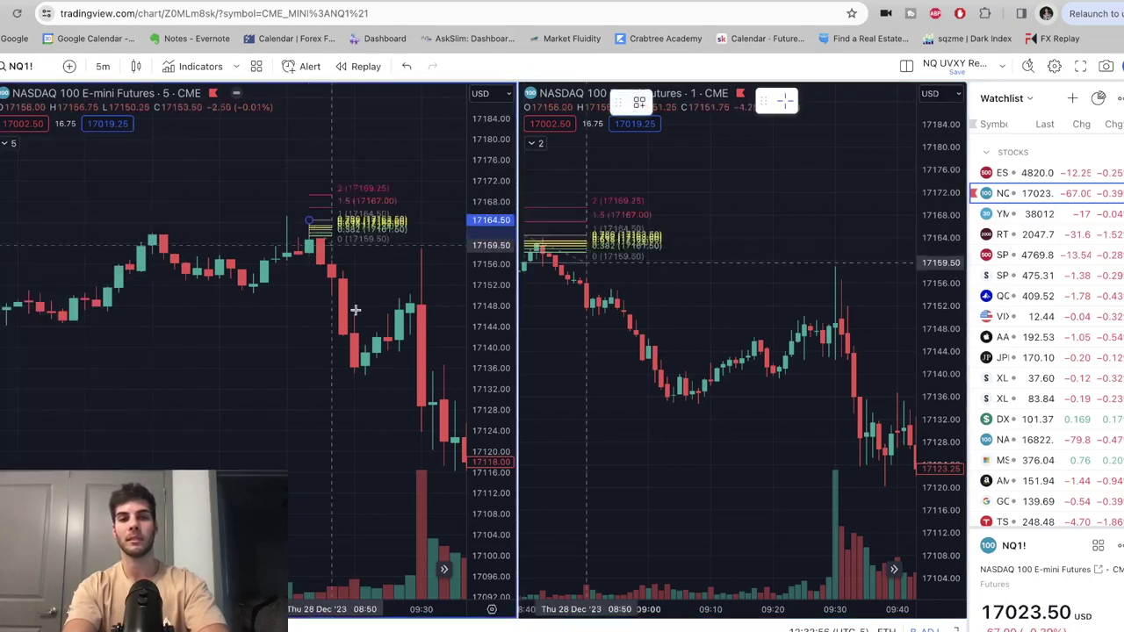
{"action": "left_click", "coordinate": [409, 376]}
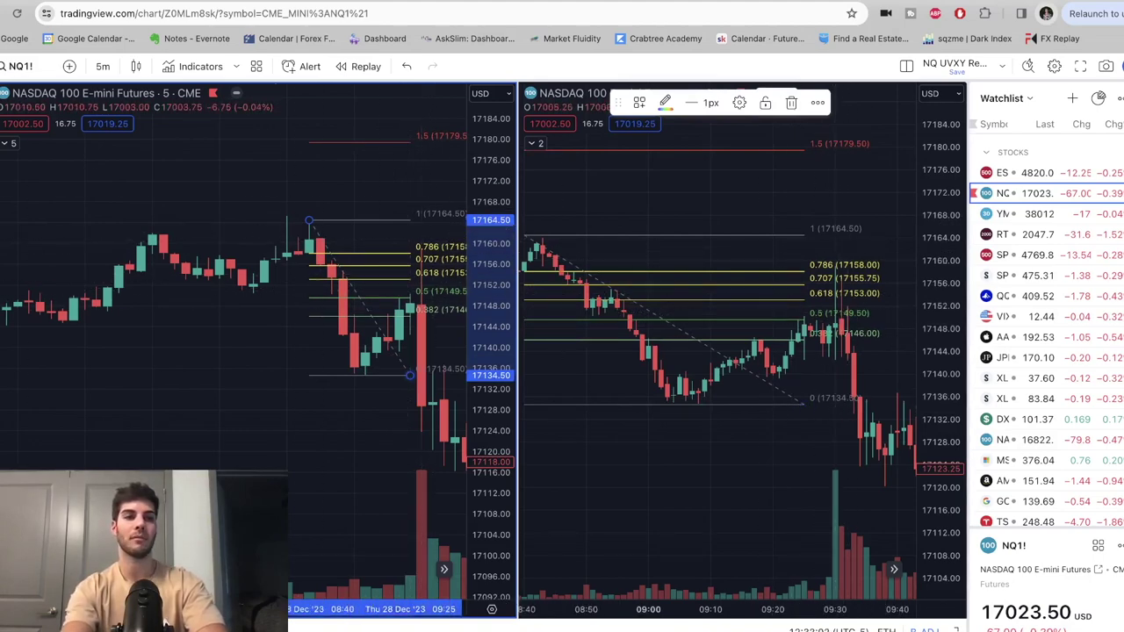
{"action": "left_click", "coordinate": [0, 100]}
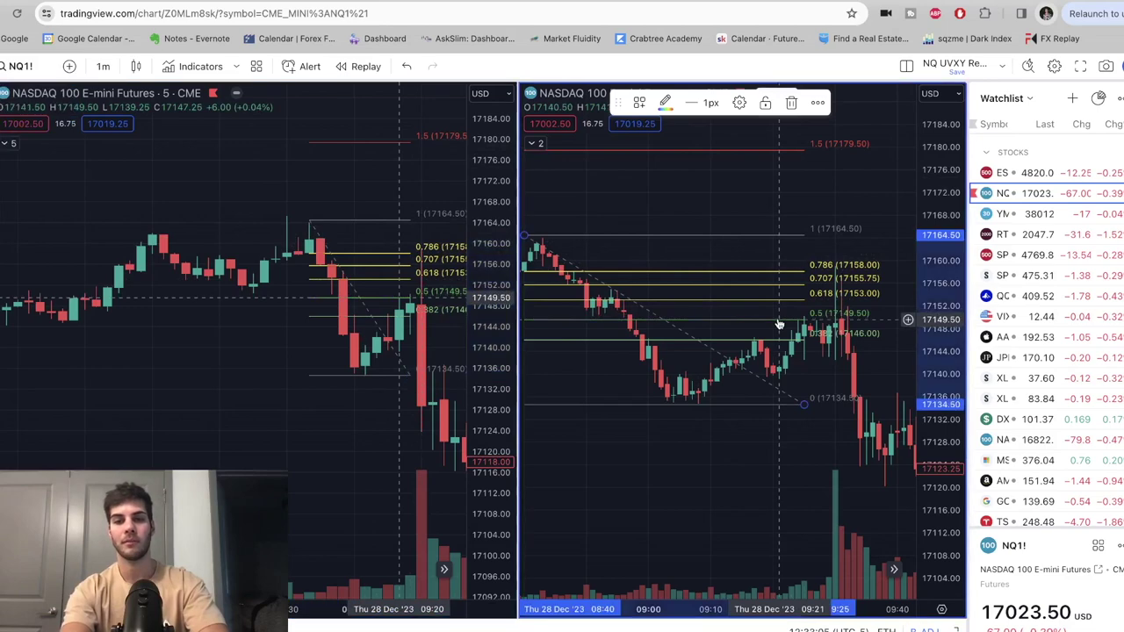
Place a Short Position on the 1-minute chart just after the December 28 open, entry 17149.50, stop 17165.75 and target 17133.50
{"action": "left_click", "coordinate": [0, 198]}
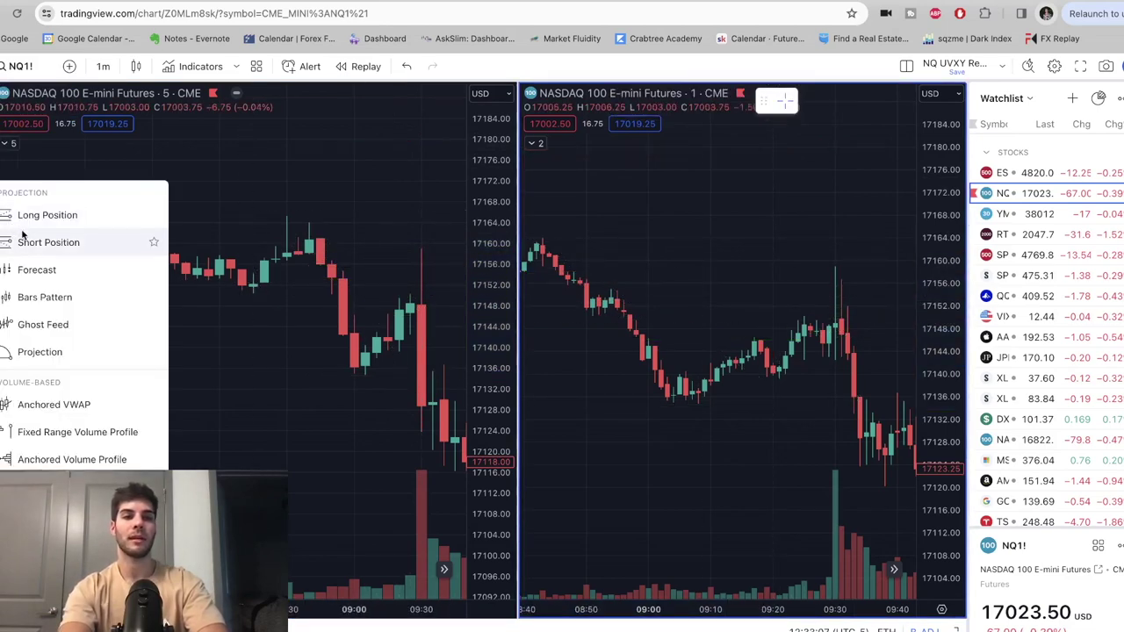
{"action": "left_click", "coordinate": [52, 243]}
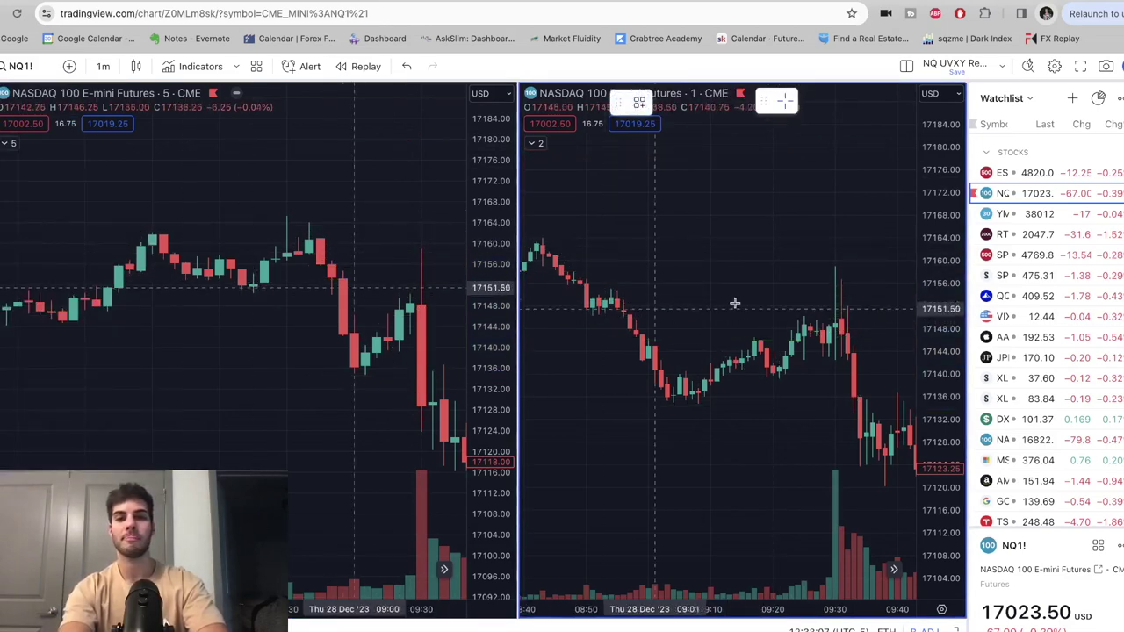
{"action": "left_click", "coordinate": [840, 321]}
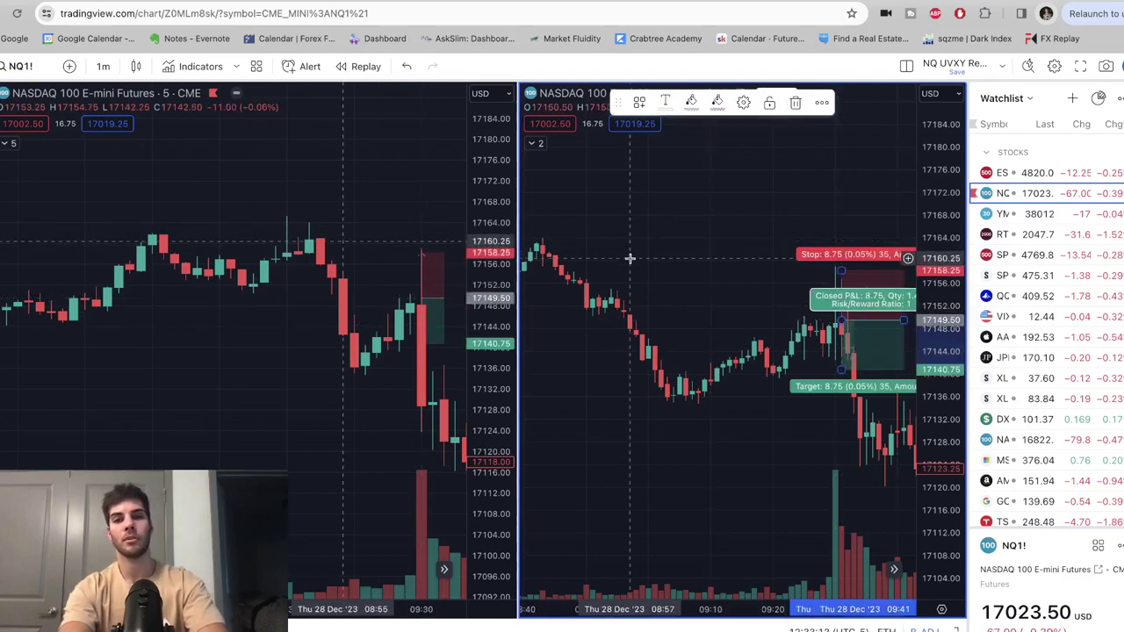
{"action": "mouse_move", "coordinate": [614, 255]}
{"action": "left_mouse_down"}
{"action": "mouse_move", "coordinate": [567, 248]}
{"action": "mouse_move", "coordinate": [615, 249]}
{"action": "left_mouse_up"}
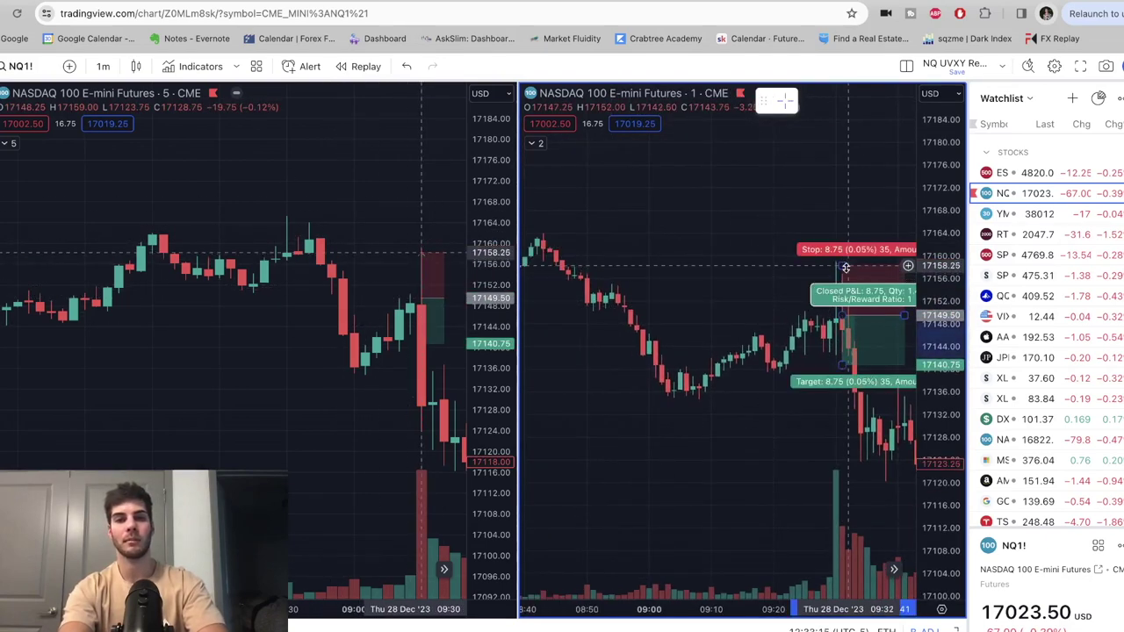
{"action": "left_click_drag", "start_coordinate": [845, 274], "coordinate": [841, 223]}
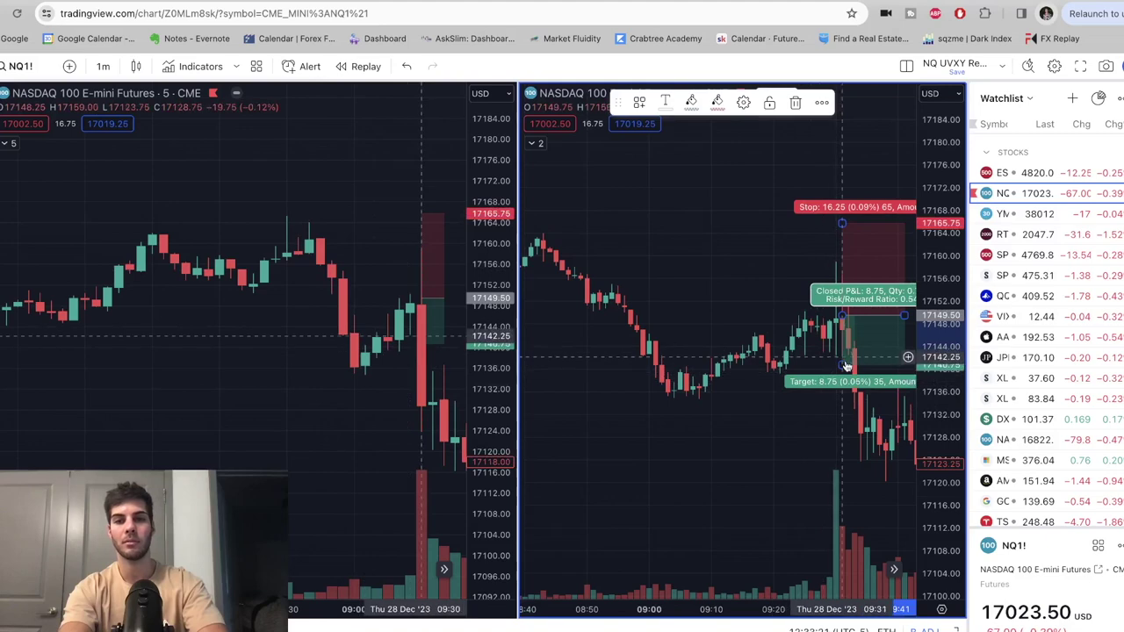
{"action": "left_click_drag", "start_coordinate": [844, 367], "coordinate": [843, 407]}
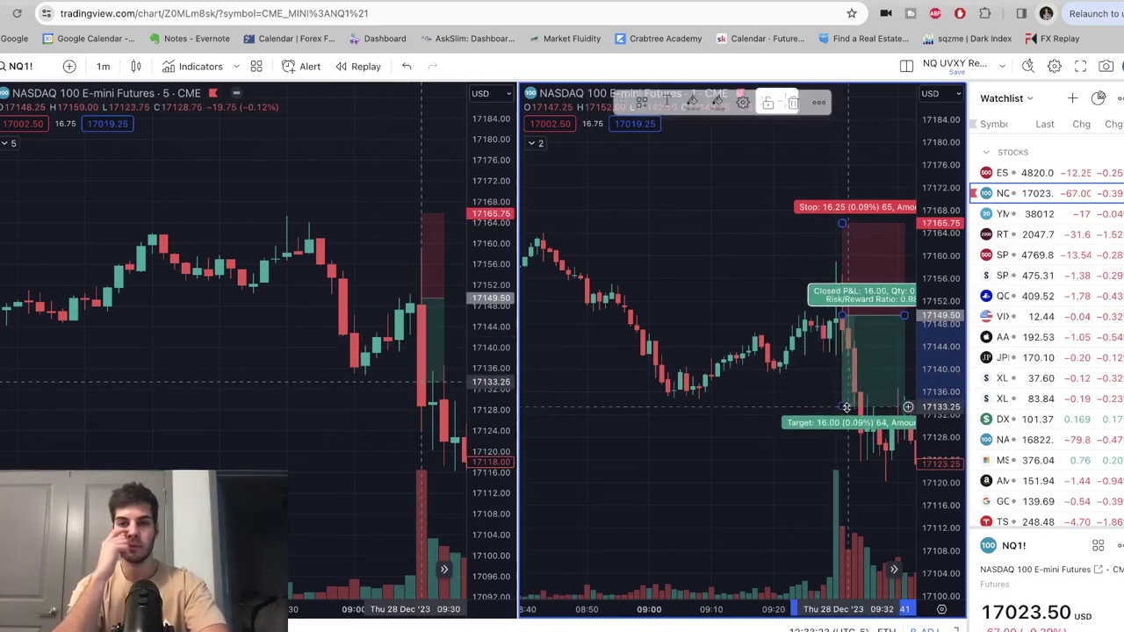
{"action": "left_click", "coordinate": [727, 403]}
Compare the December 28 short position on both charts and delete it
{"action": "left_click_drag", "start_coordinate": [726, 403], "coordinate": [593, 380]}
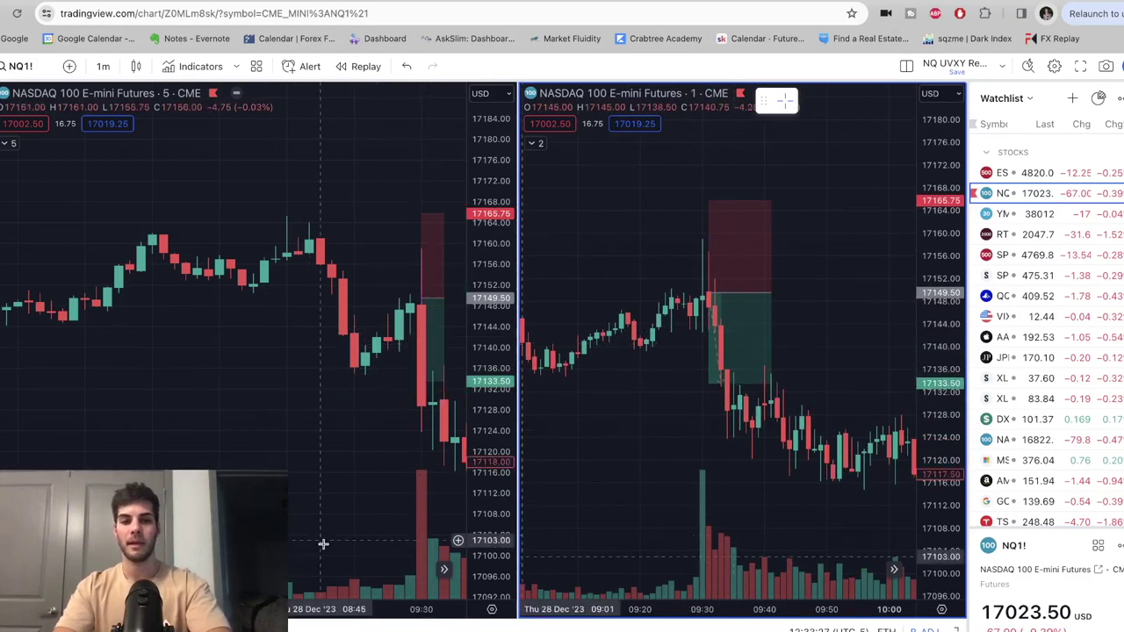
{"action": "left_click_drag", "start_coordinate": [345, 600], "coordinate": [281, 601]}
{"action": "left_click_drag", "start_coordinate": [298, 427], "coordinate": [281, 426]}
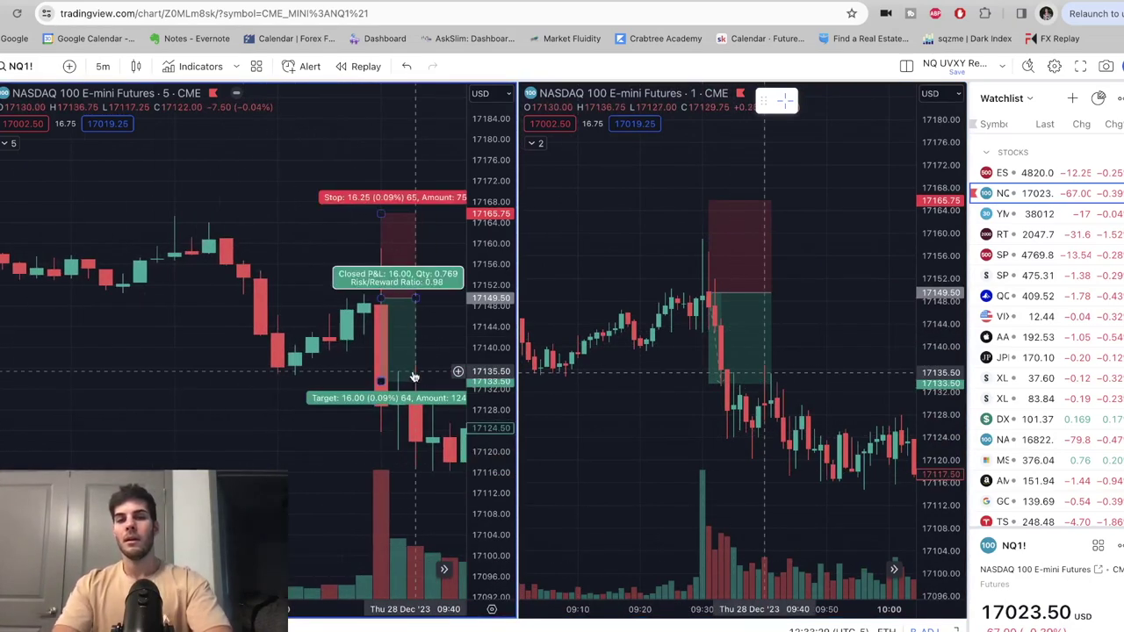
{"action": "left_click_drag", "start_coordinate": [634, 370], "coordinate": [697, 369]}
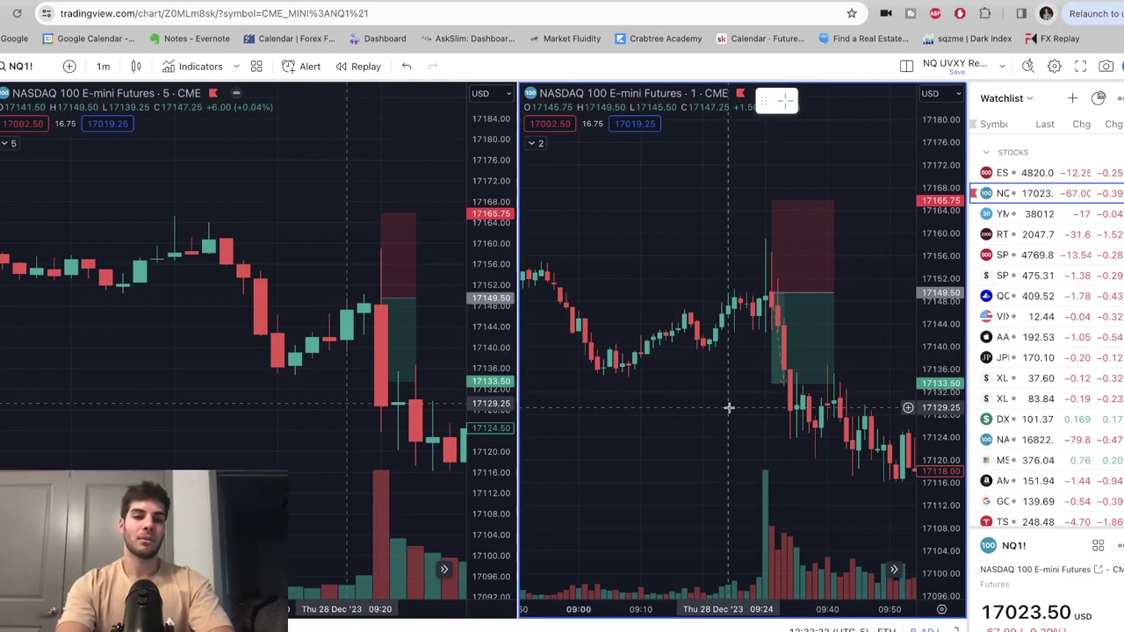
{"action": "left_click", "coordinate": [775, 379]}
{"action": "key", "text": "Delete"}
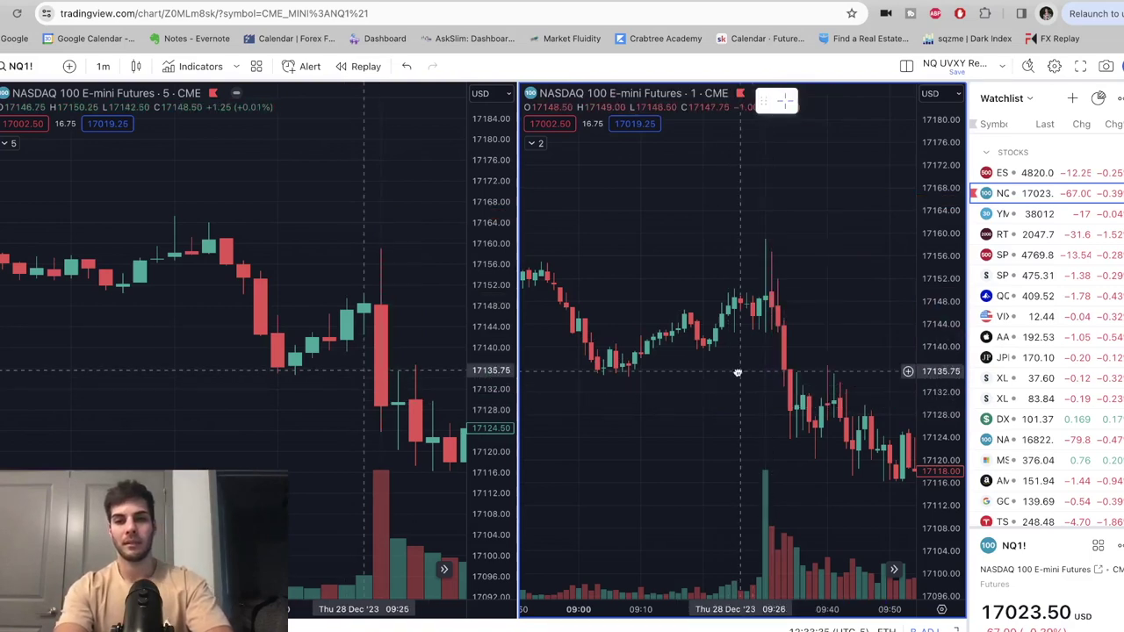
Place a Short Position at the 9:32 candle on the 1-minute chart, entry 17147.25, stop 17159.25 and target 17133.75
{"action": "left_click_drag", "start_coordinate": [737, 371], "coordinate": [709, 376]}
{"action": "scroll", "coordinate": [720, 359], "scroll_direction": "up", "scroll_amount": 1}
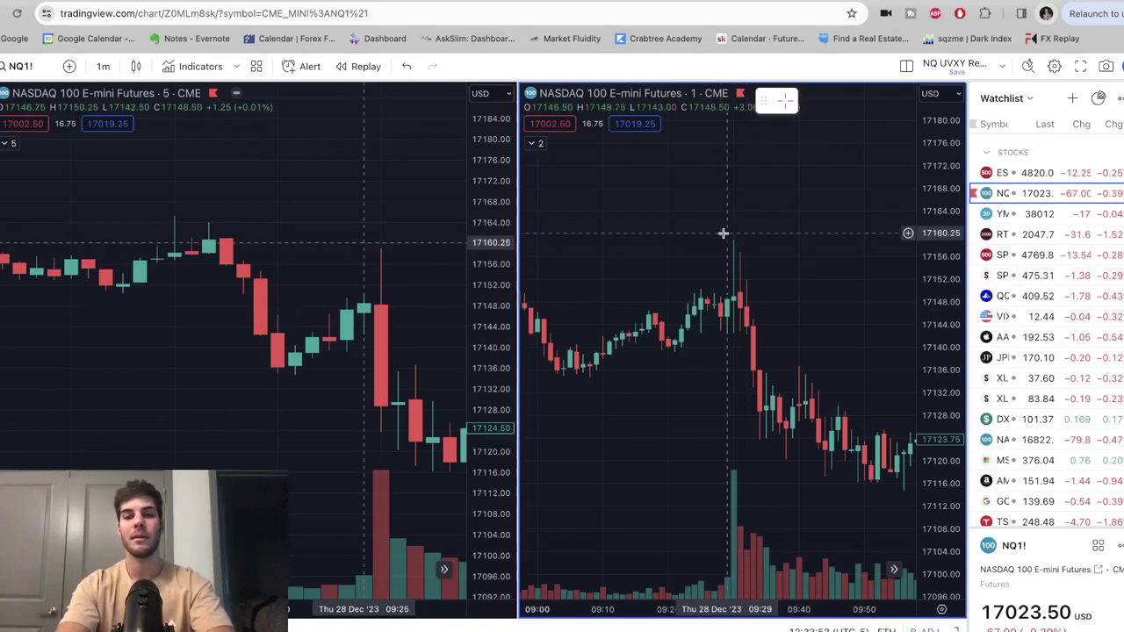
{"action": "left_click", "coordinate": [2, 230]}
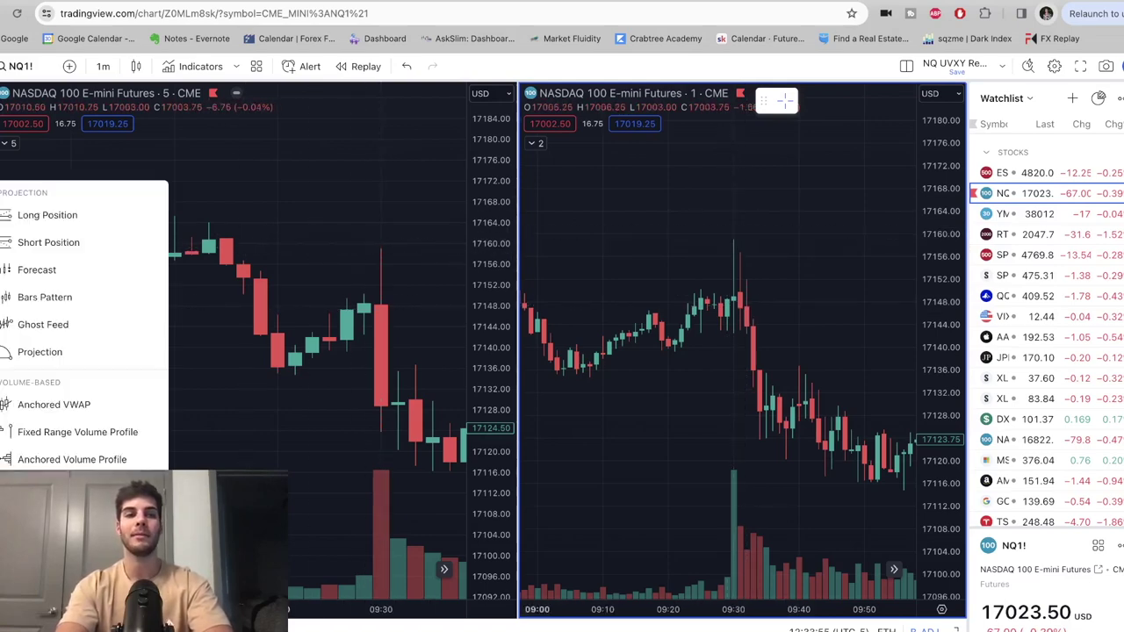
{"action": "left_click", "coordinate": [16, 243]}
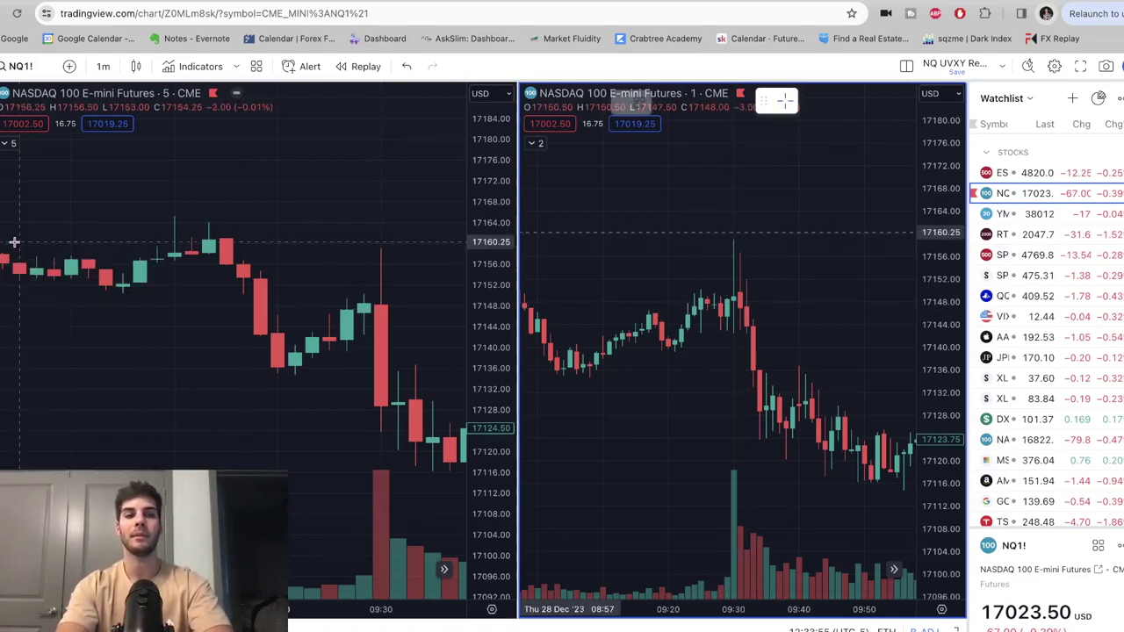
{"action": "left_click", "coordinate": [745, 306]}
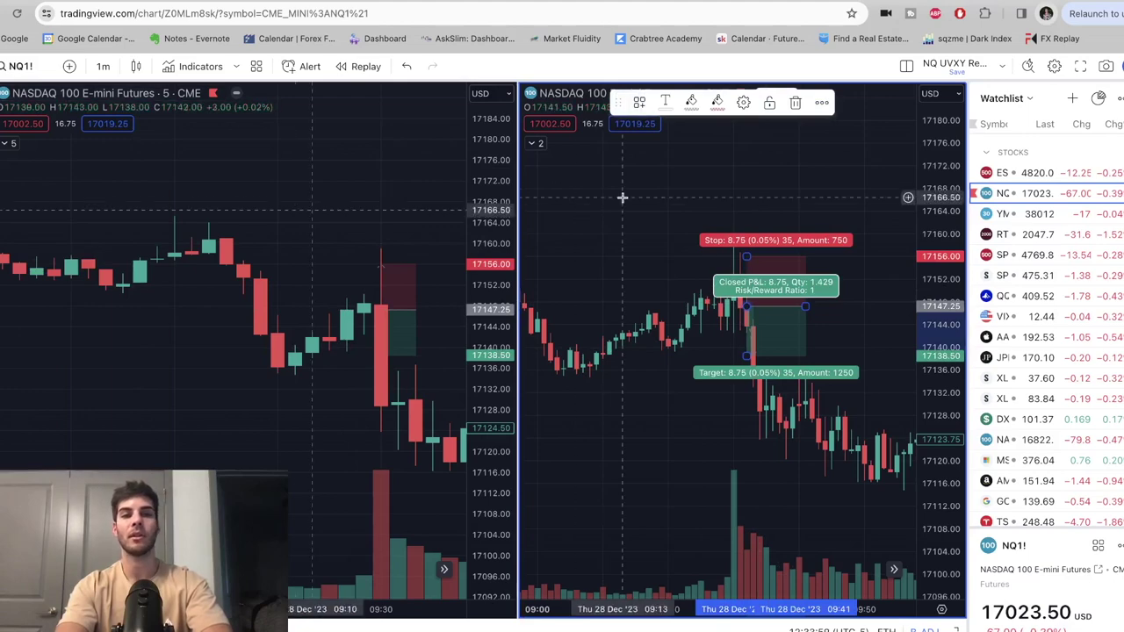
{"action": "left_click_drag", "start_coordinate": [745, 256], "coordinate": [746, 238]}
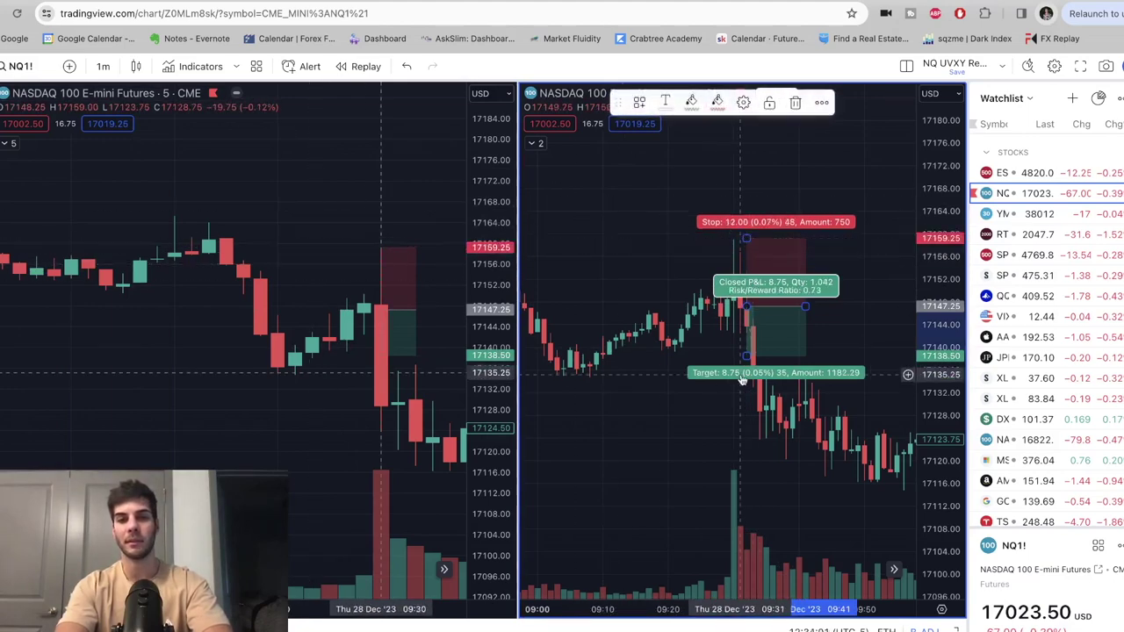
{"action": "left_click_drag", "start_coordinate": [745, 355], "coordinate": [746, 383]}
{"action": "left_click", "coordinate": [675, 409]}
Enlarge the 1-minute price scale to check the 9:32 short position against the candles, and delete the position
{"action": "left_click", "coordinate": [771, 332]}
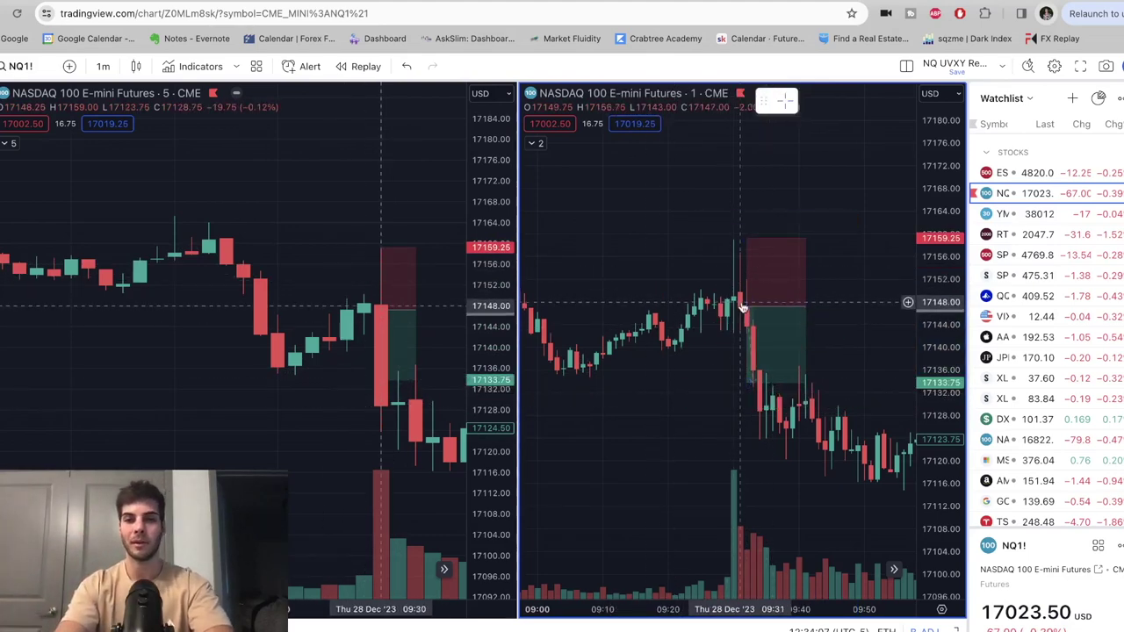
{"action": "left_click_drag", "start_coordinate": [926, 404], "coordinate": [920, 354]}
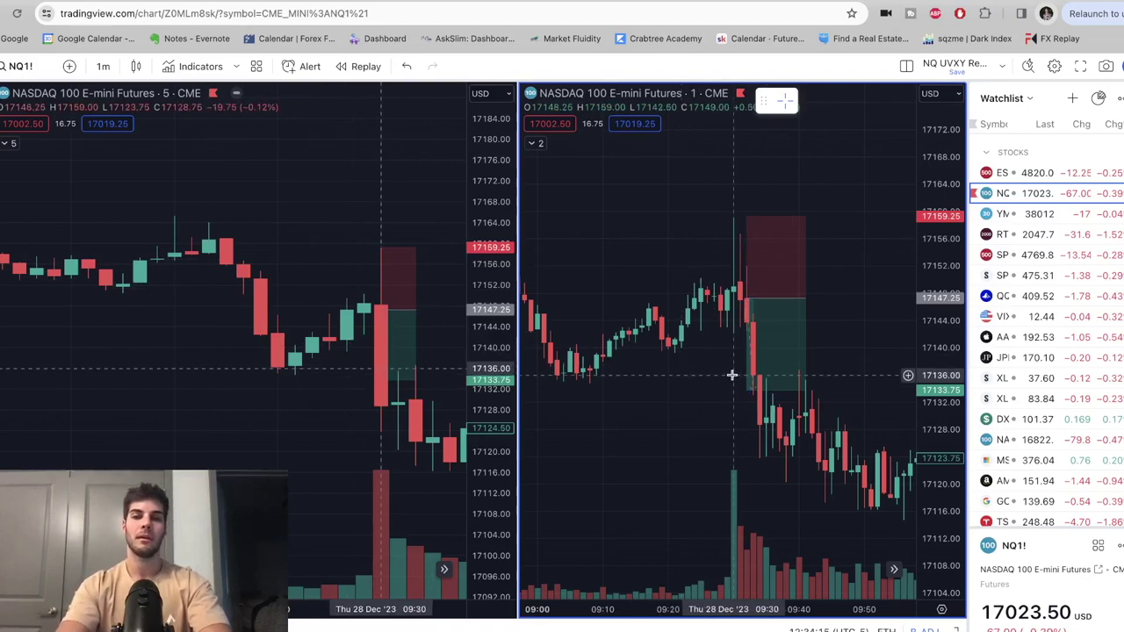
{"action": "left_click", "coordinate": [781, 330]}
{"action": "key", "text": "Delete"}
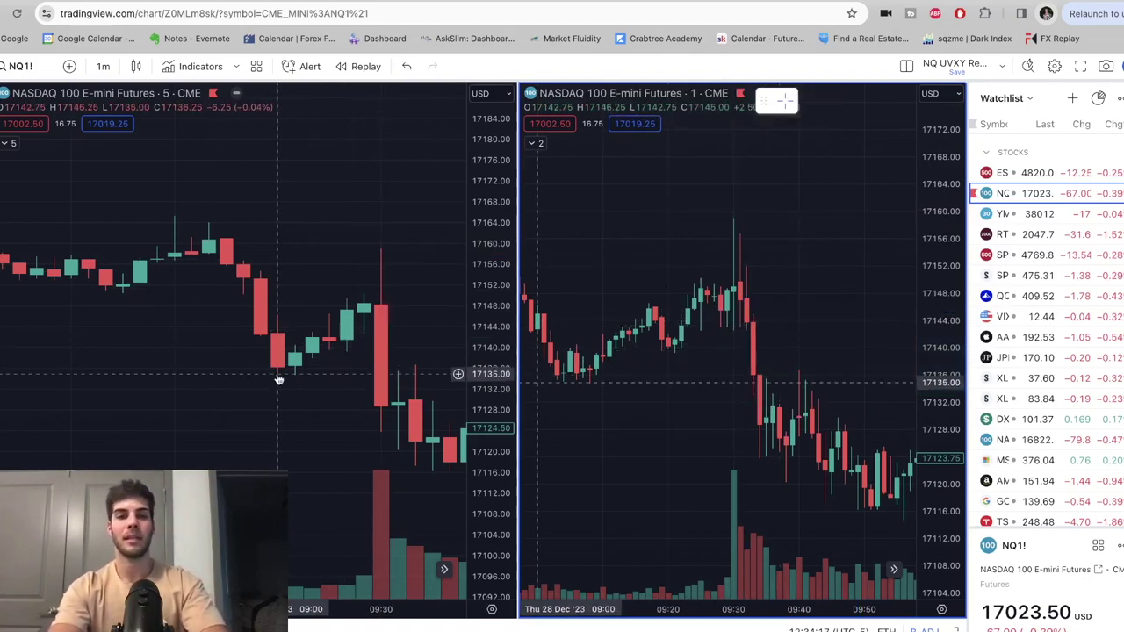
Recenter the 5-minute chart to examine the December 28 swing low near 9:00 and the candles through 10:00
{"action": "left_click_drag", "start_coordinate": [276, 375], "coordinate": [217, 359]}
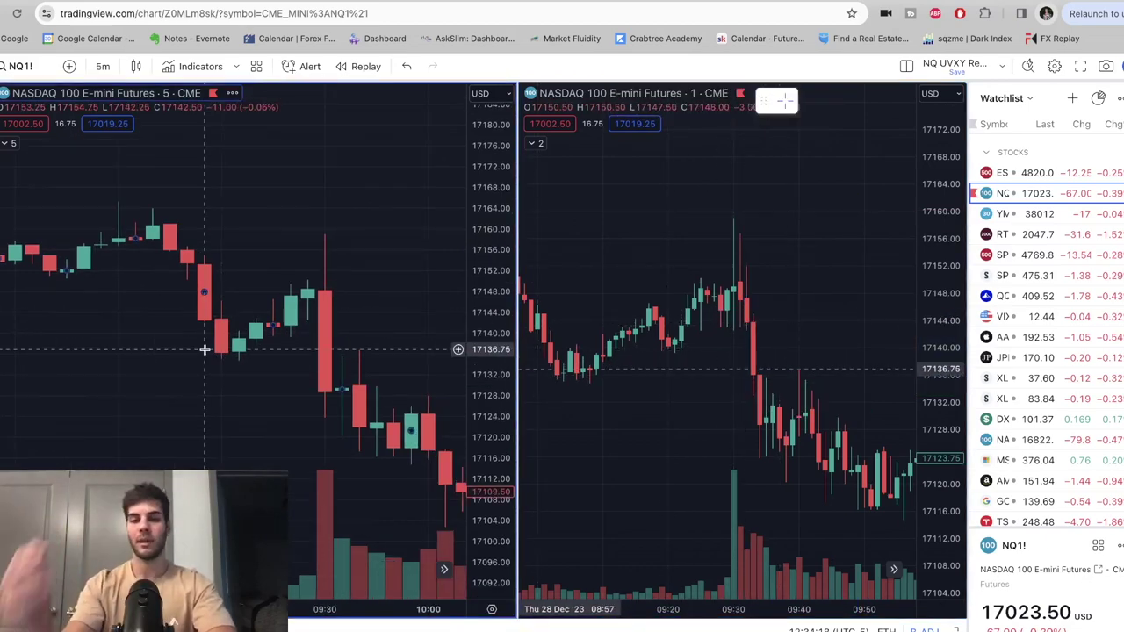
{"action": "left_click_drag", "start_coordinate": [227, 364], "coordinate": [298, 364]}
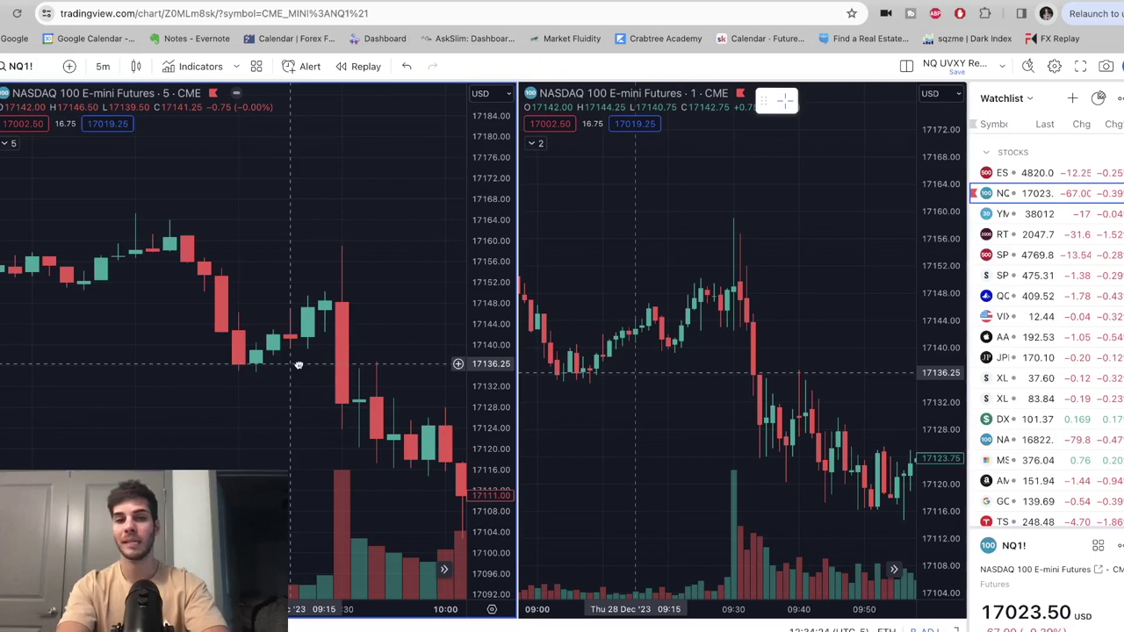